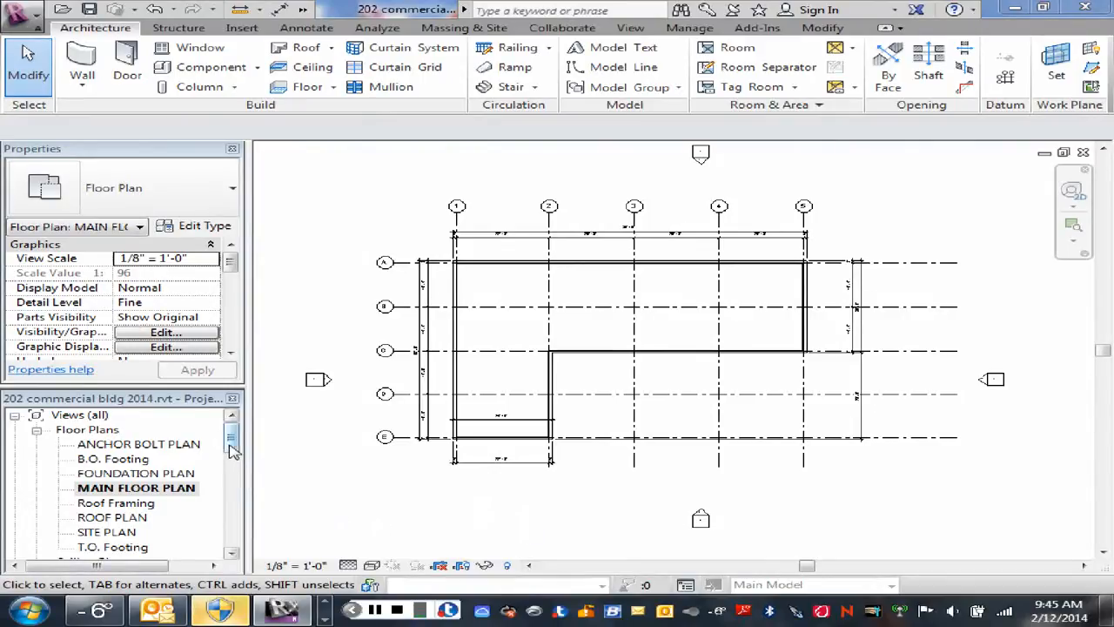
- Open the RIGHT SIDE ELEVATION view and bring the level markers beside the building into close view
drag(232, 448, 231, 481)
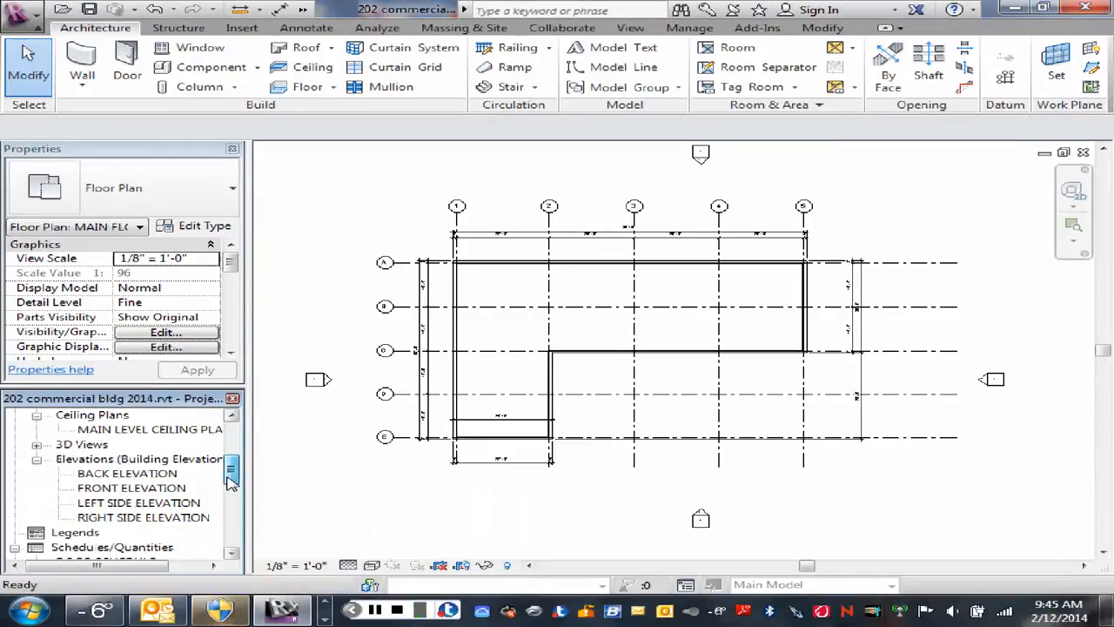
double_click(130, 517)
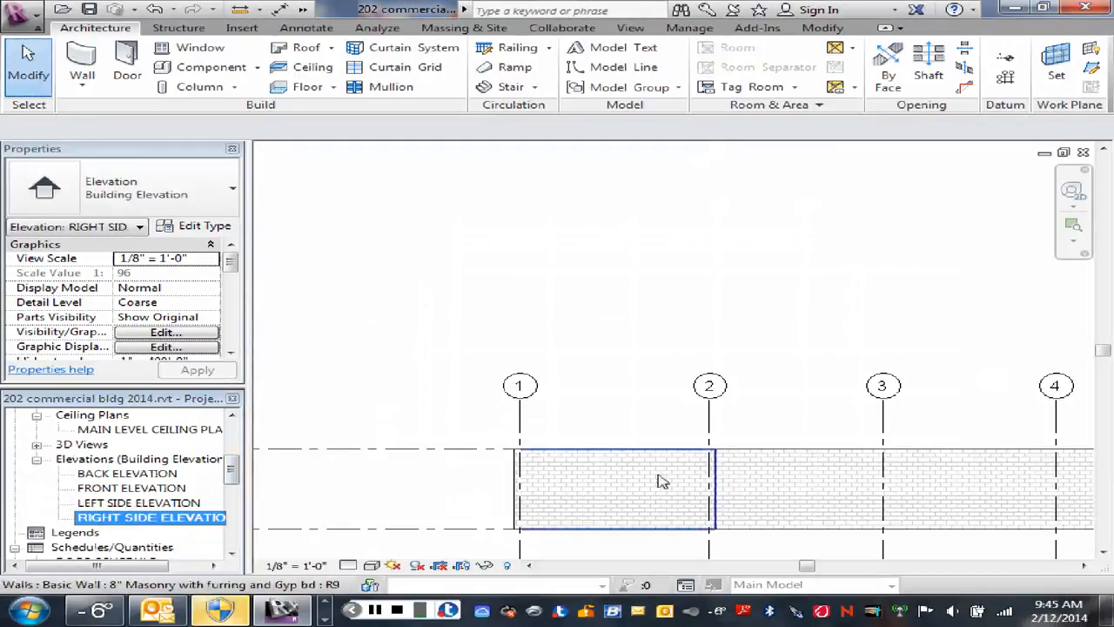
scroll(699, 406, down, 2)
middle_drag(671, 346, 599, 356)
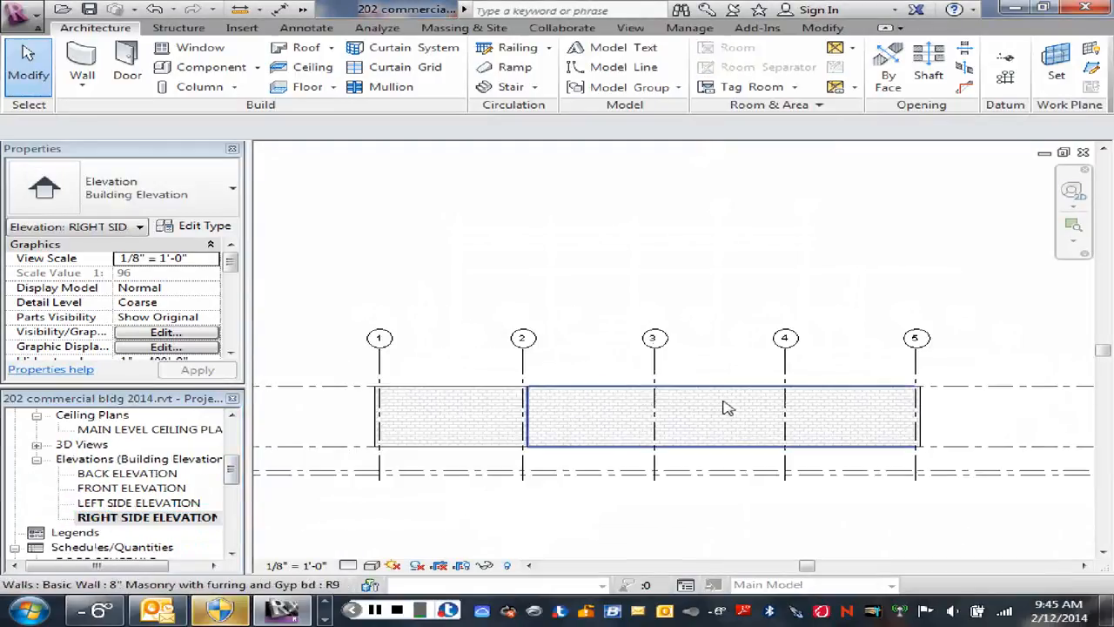
scroll(831, 410, up, 1)
middle_drag(836, 412, 522, 396)
middle_drag(945, 415, 780, 400)
scroll(779, 400, down, 5)
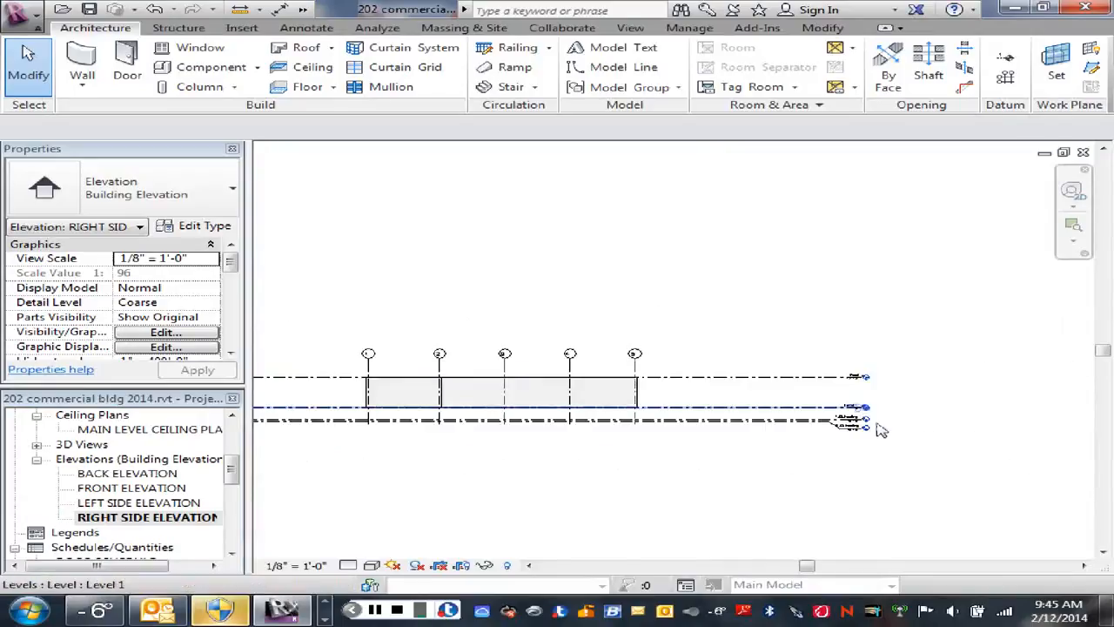
scroll(881, 430, up, 5)
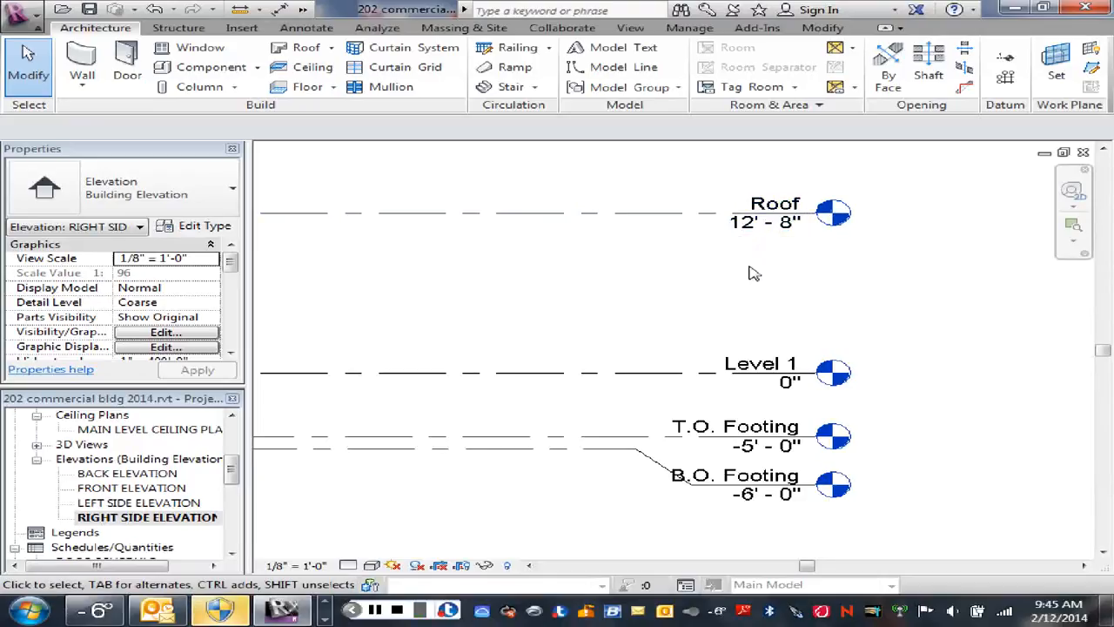
- Examine the Roof, Level 1, T.O. Footing and B.O. Footing level lines and their elevations beside the building
scroll(712, 261, down, 2)
middle_drag(707, 276, 834, 290)
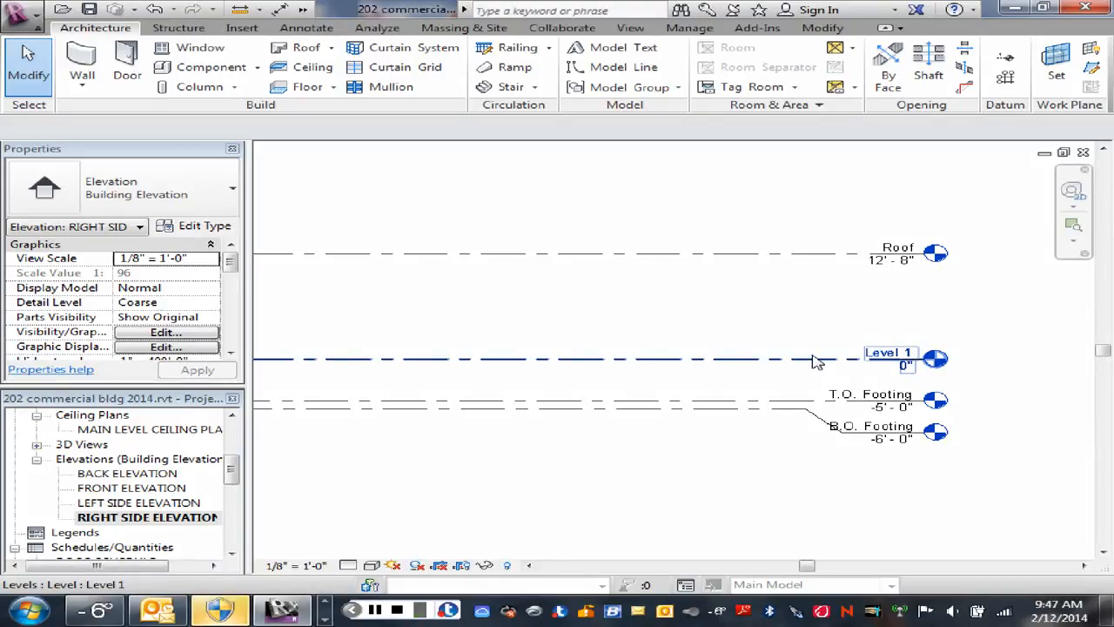
scroll(834, 363, up, 2)
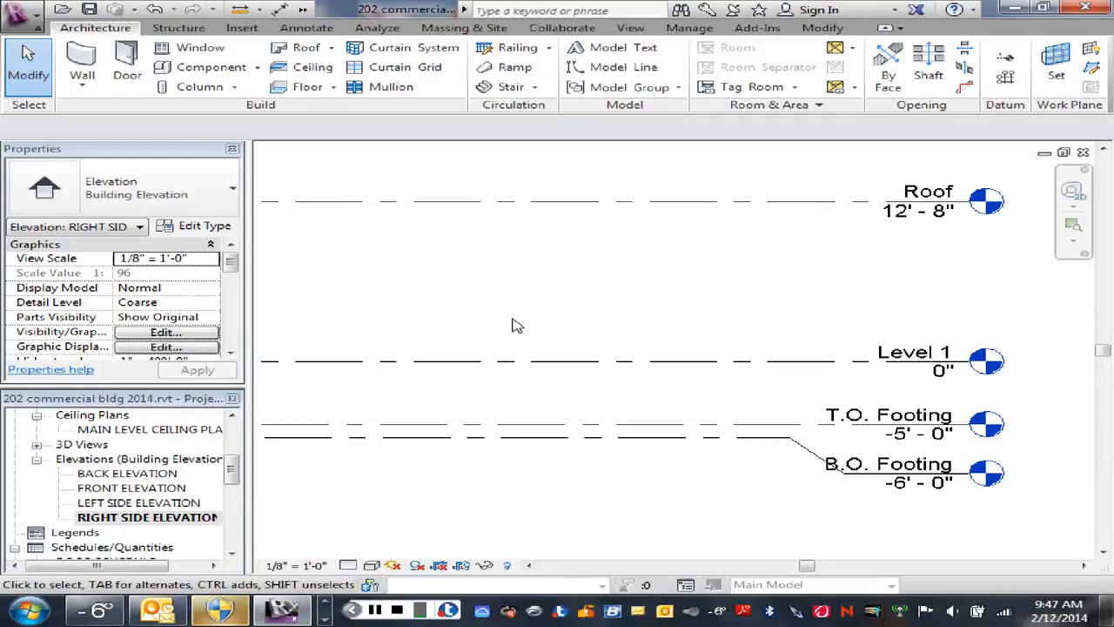
scroll(513, 323, down, 3)
middle_drag(421, 312, 607, 310)
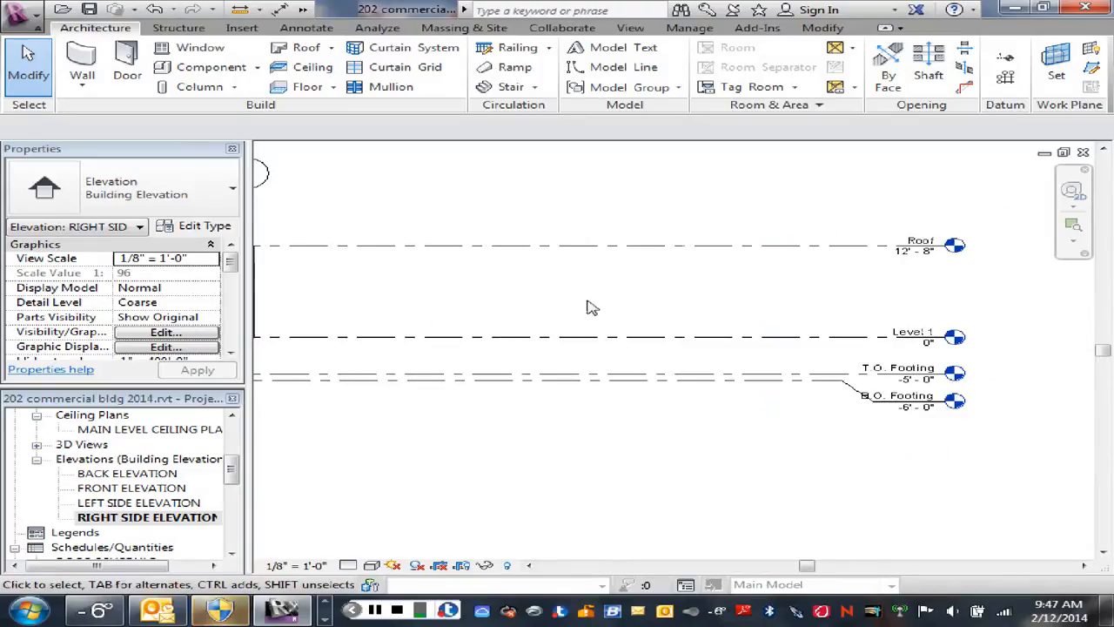
scroll(523, 304, down, 1)
scroll(497, 419, down, 1)
right_drag(502, 419, 687, 454)
click(597, 441)
scroll(665, 304, up, 1)
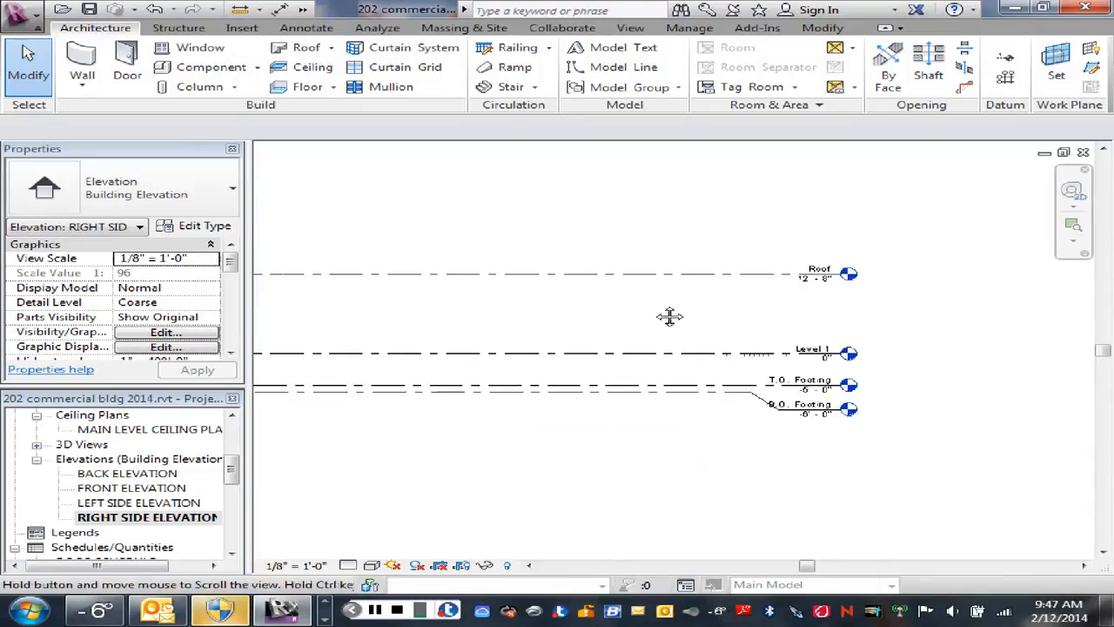
middle_drag(669, 316, 809, 348)
scroll(540, 358, up, 1)
middle_drag(539, 358, 444, 380)
scroll(903, 373, up, 1)
scroll(937, 358, up, 1)
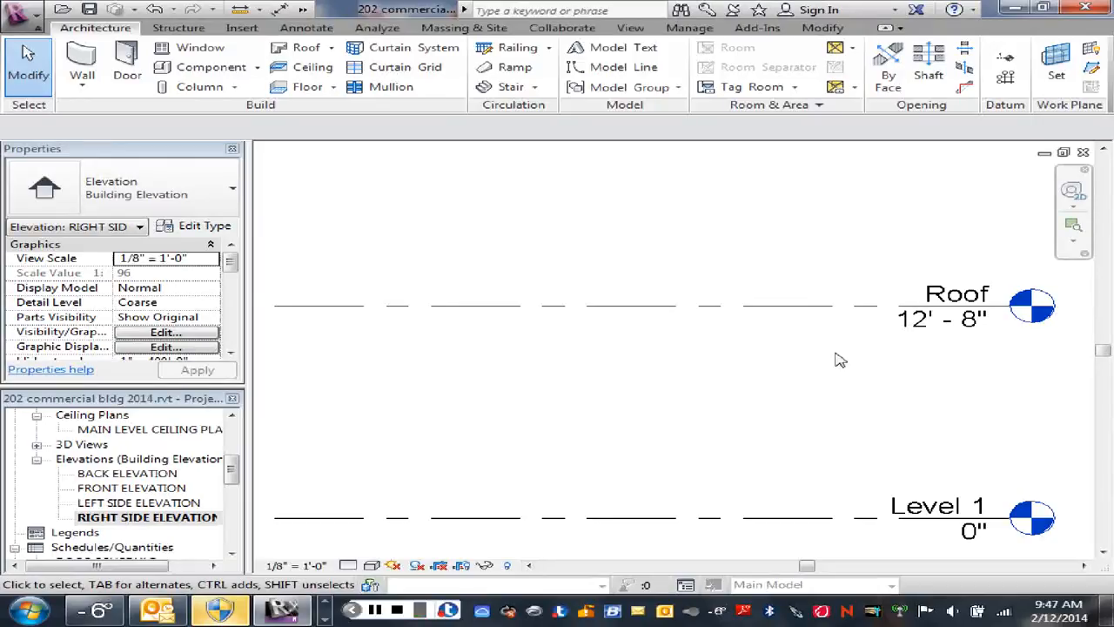
scroll(592, 440, down, 1)
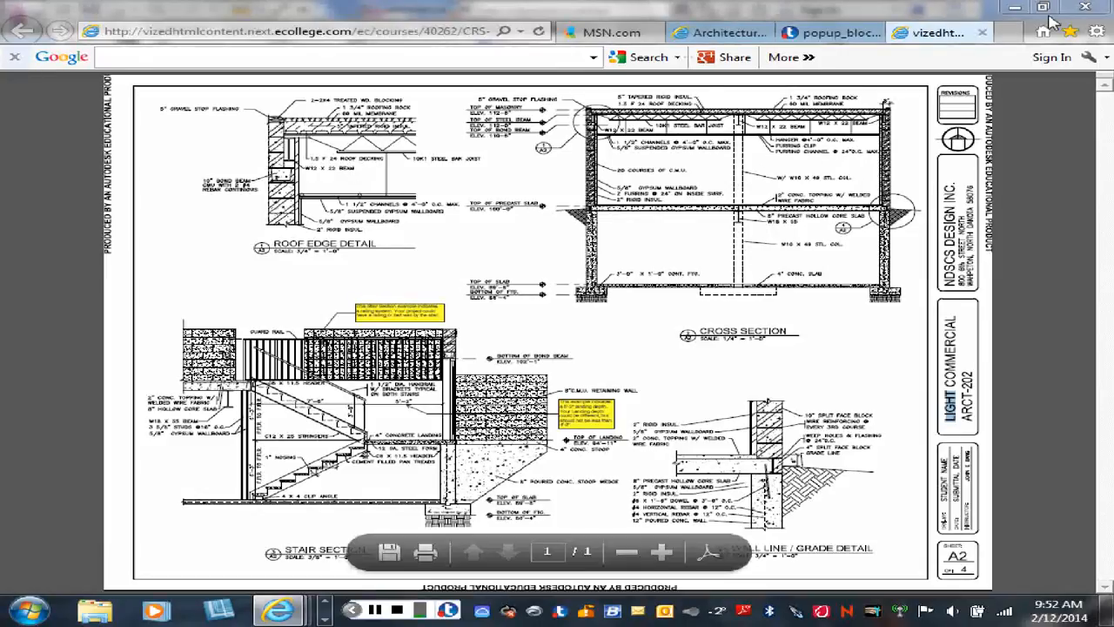
- Switch from the browser's section drawing back to Revit and examine the building's walls against the level lines
click(1015, 11)
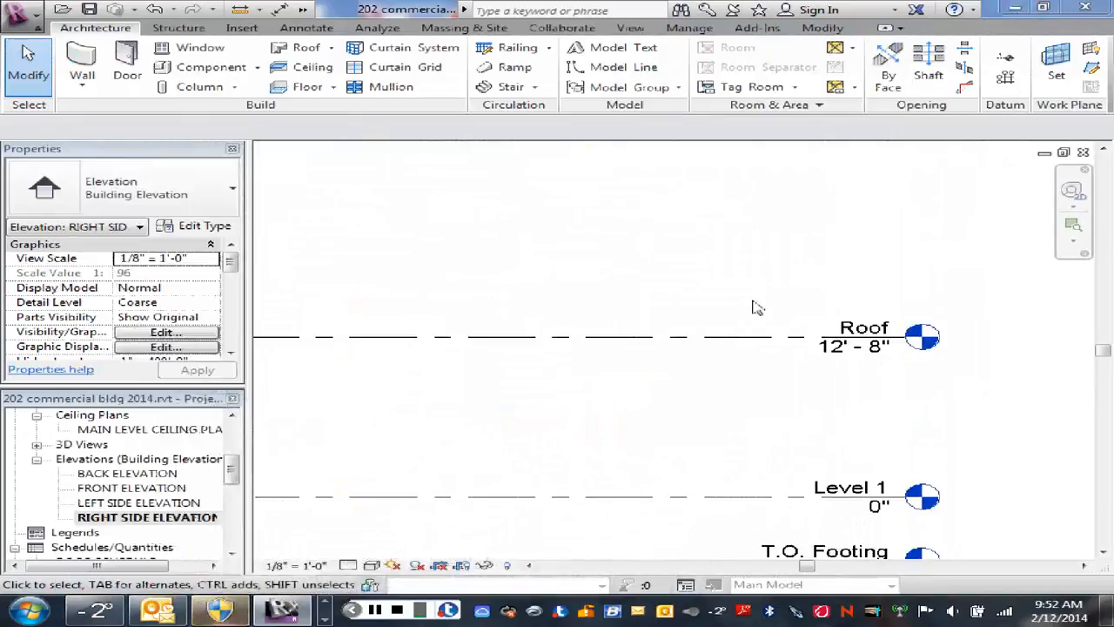
scroll(607, 430, down, 5)
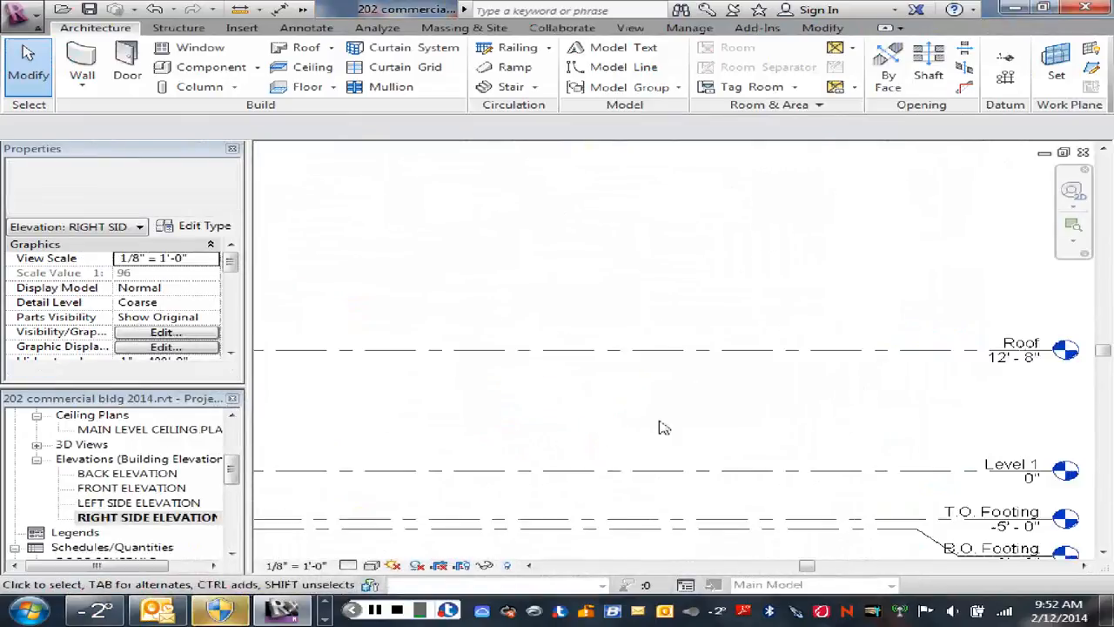
scroll(610, 403, up, 4)
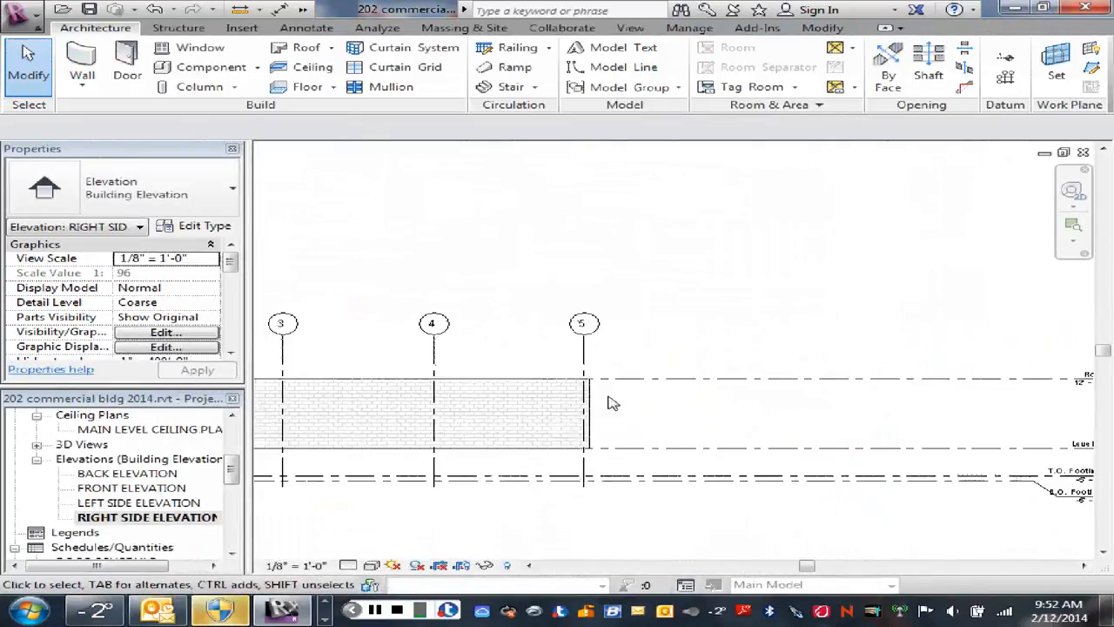
scroll(655, 399, down, 5)
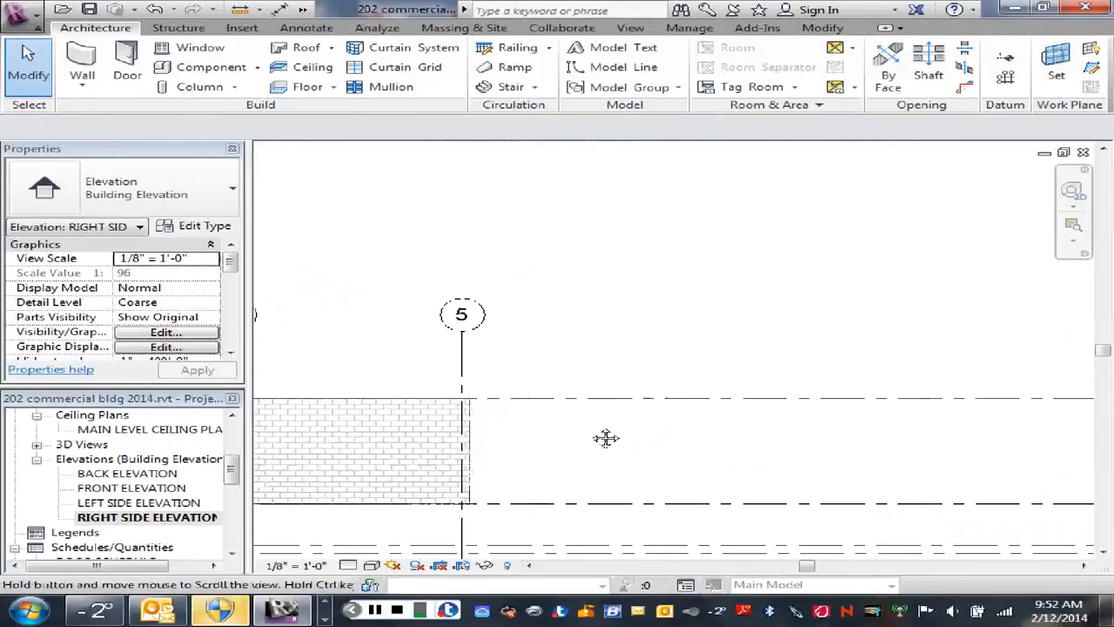
scroll(588, 434, down, 2)
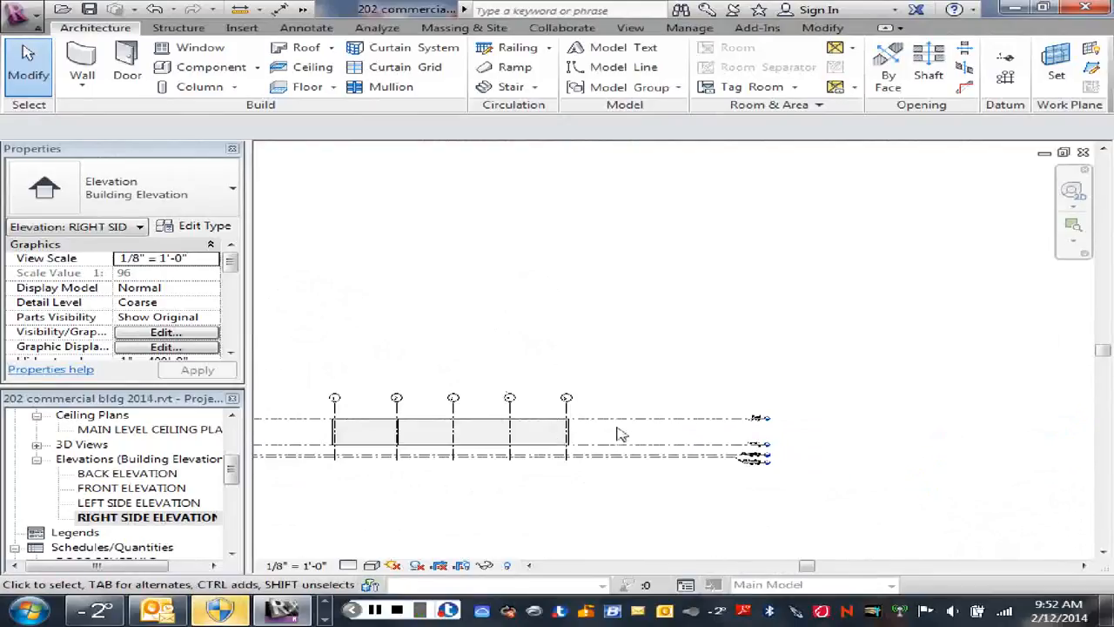
middle_drag(617, 435, 667, 410)
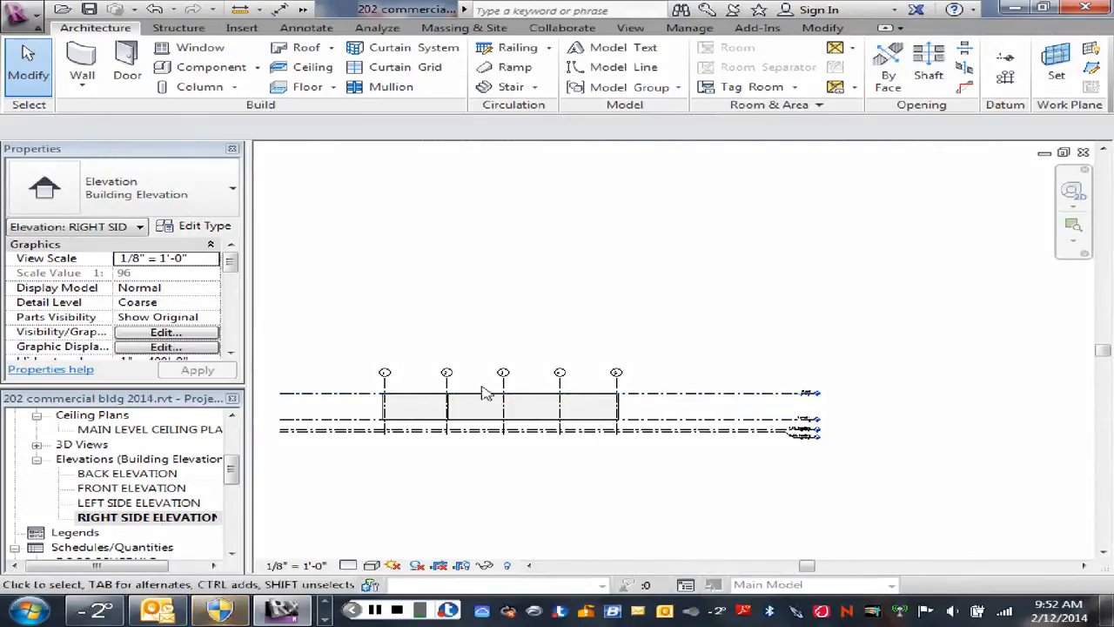
scroll(484, 390, up, 4)
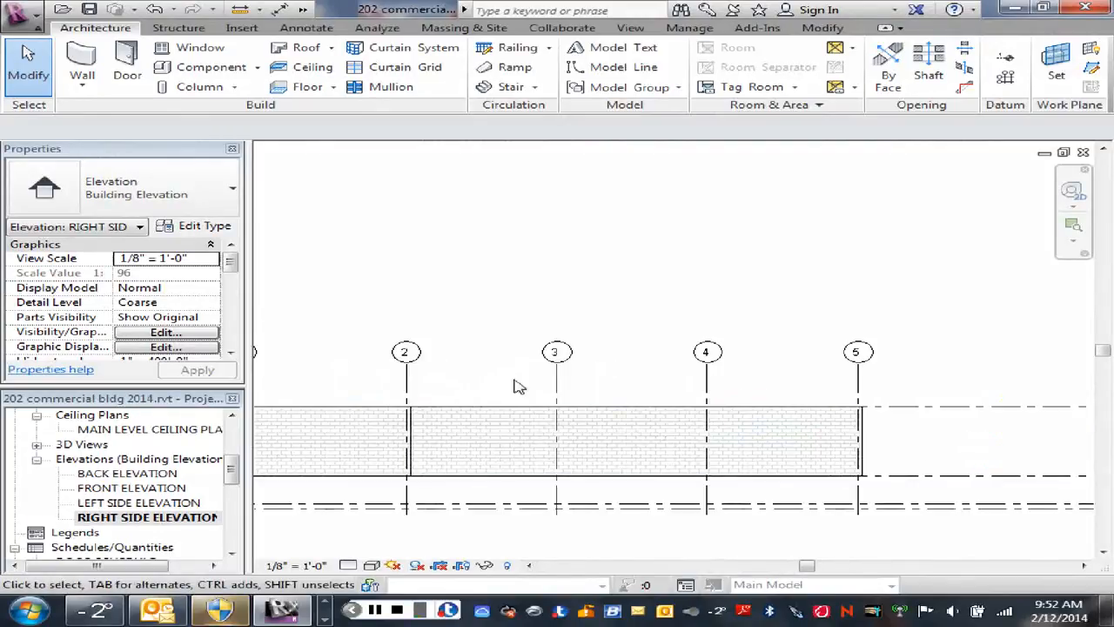
- Rename the Roof level to Roof-1
scroll(876, 383, down, 2)
middle_drag(876, 383, 618, 391)
scroll(885, 418, up, 5)
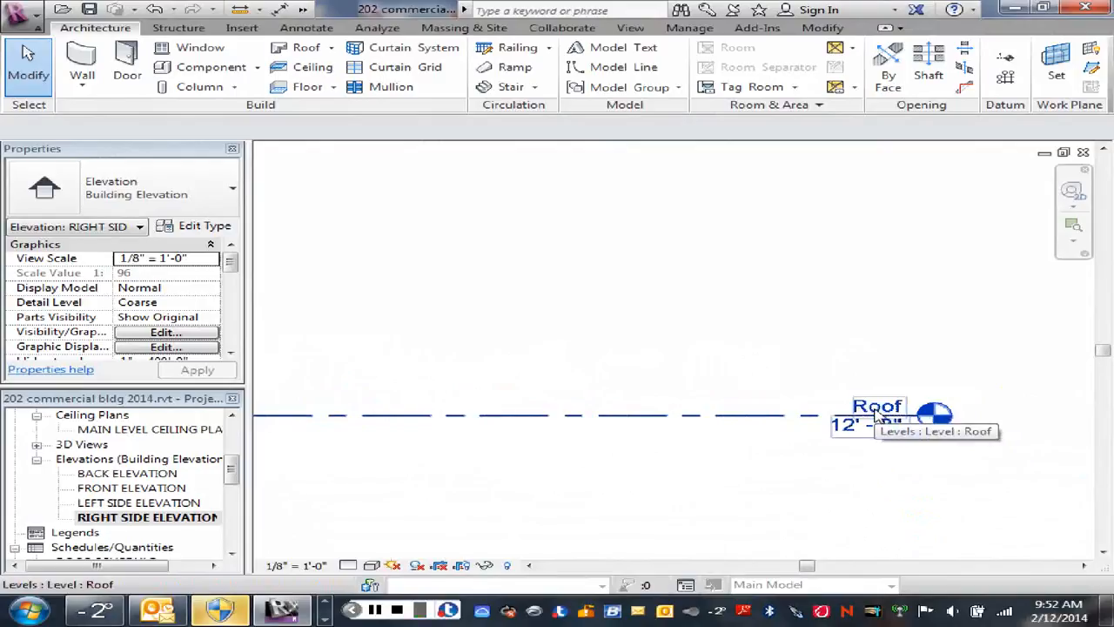
click(877, 408)
click(873, 405)
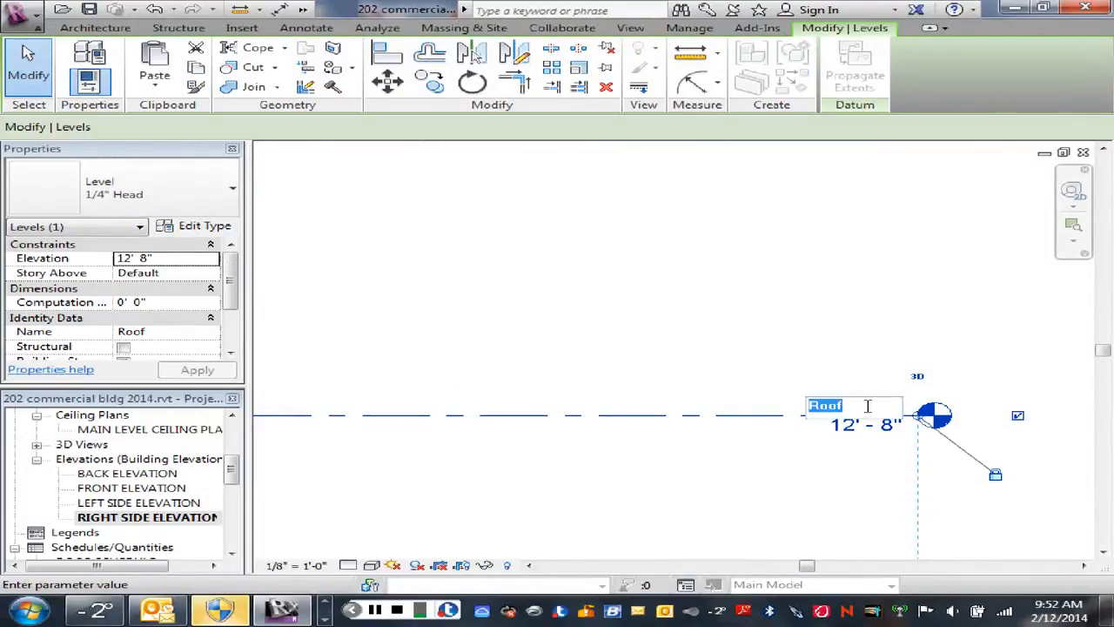
click(843, 406)
double_click(844, 406)
click(849, 405)
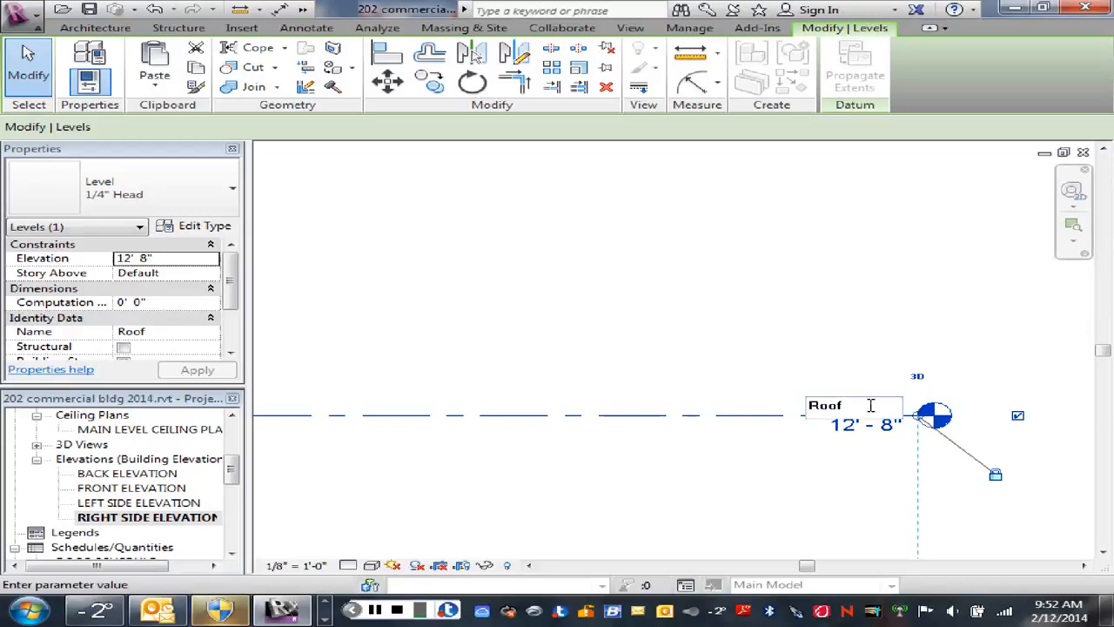
text(-1)
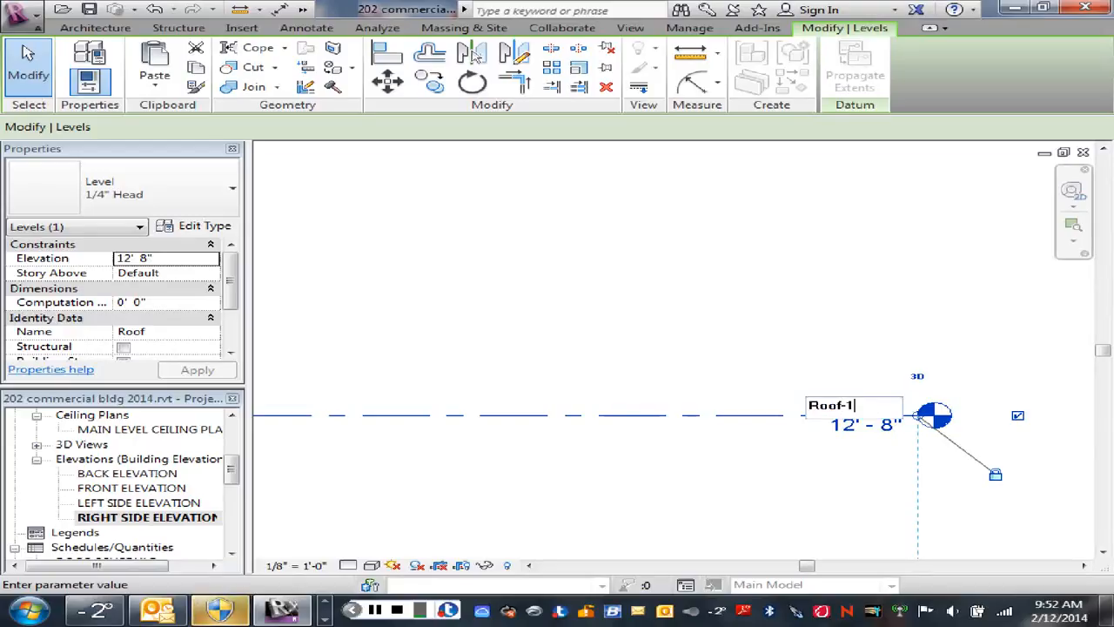
key(Return)
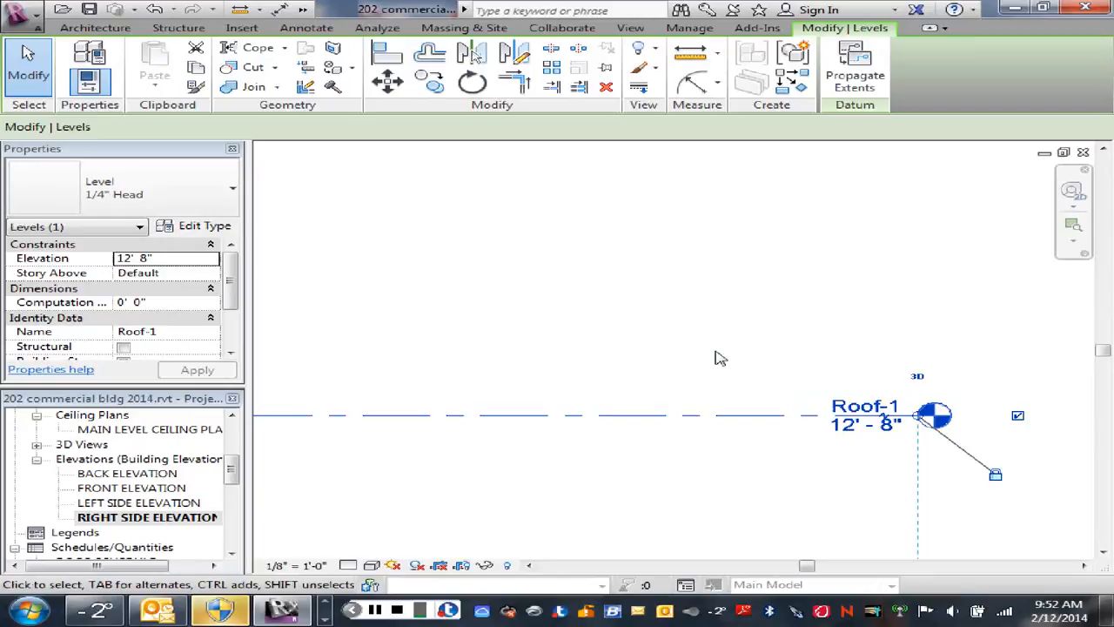
- Copy the Roof-1 level 5' straight up to add a second roof level at elevation 17' 8"
scroll(740, 368, down, 1)
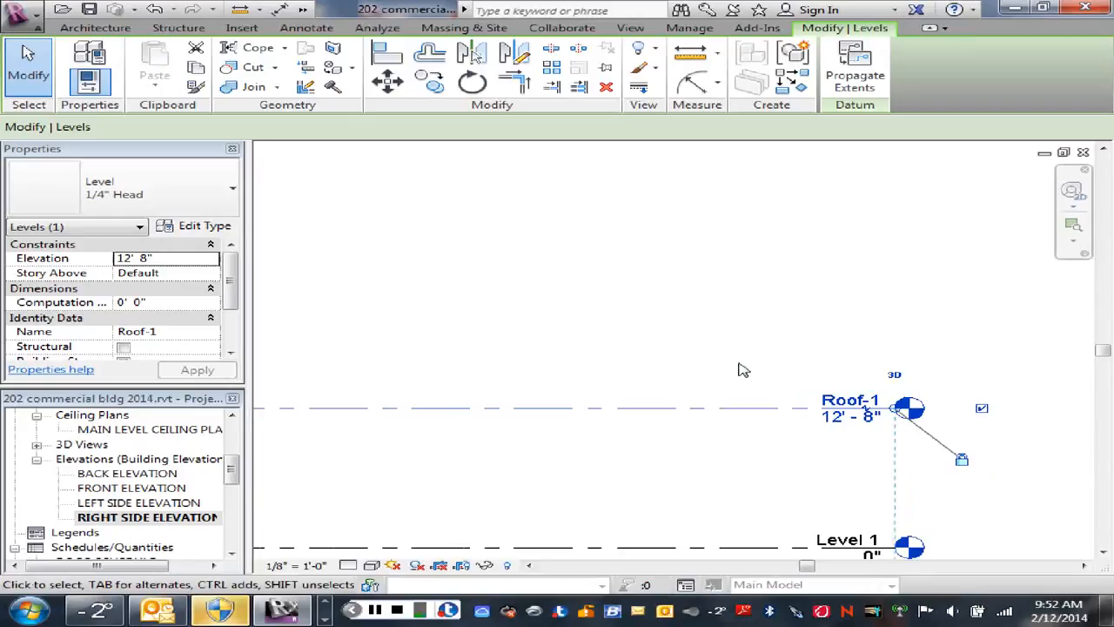
right_click(642, 448)
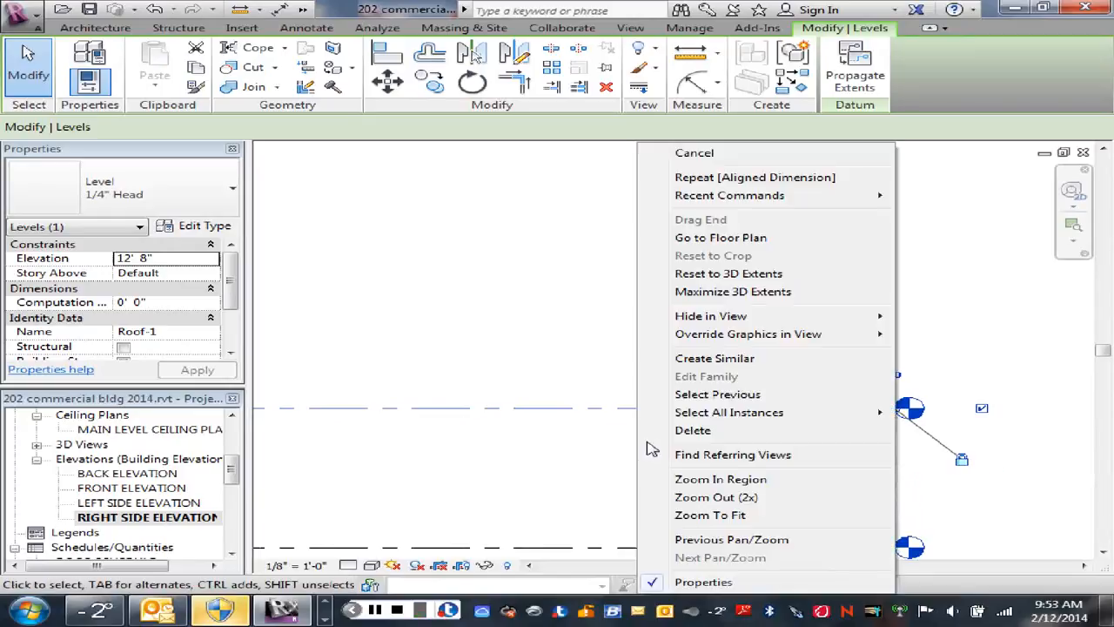
click(684, 154)
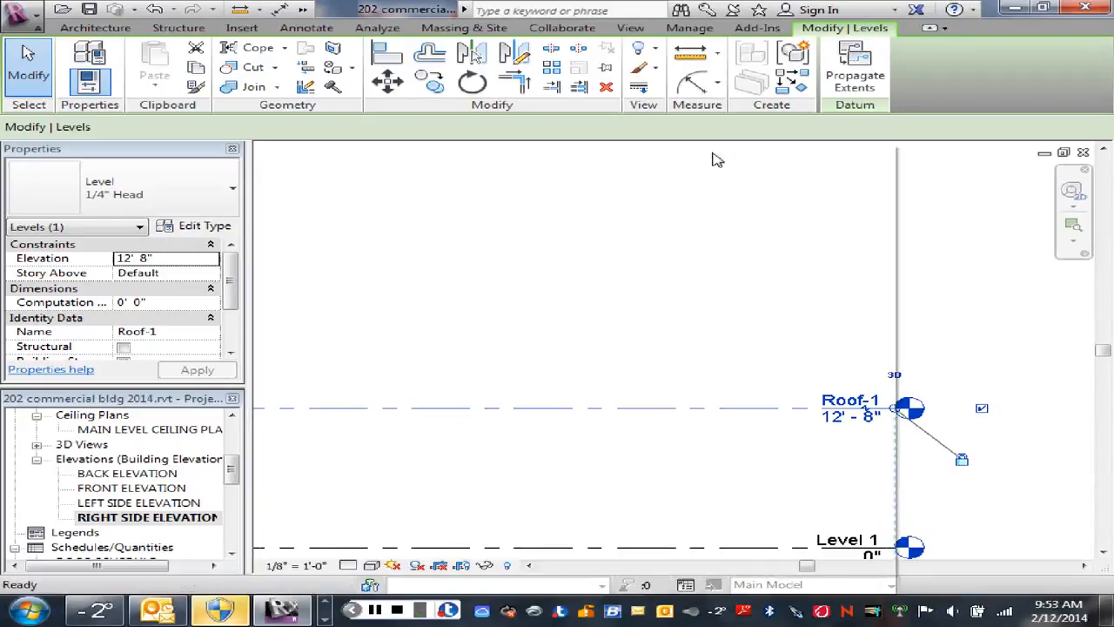
click(632, 409)
click(430, 83)
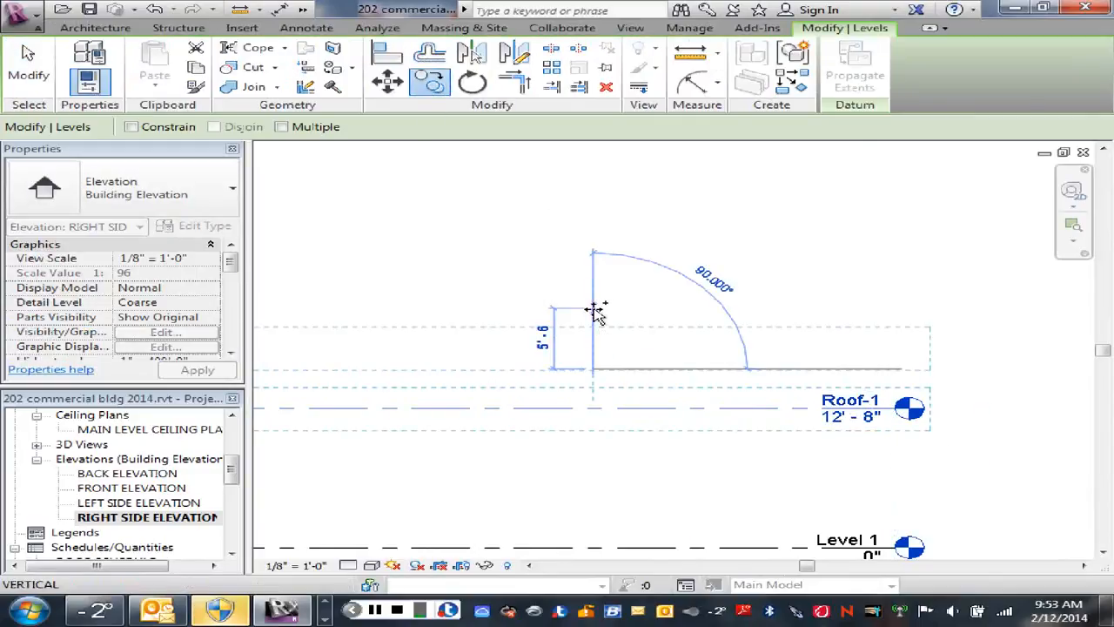
scroll(594, 313, down, 1)
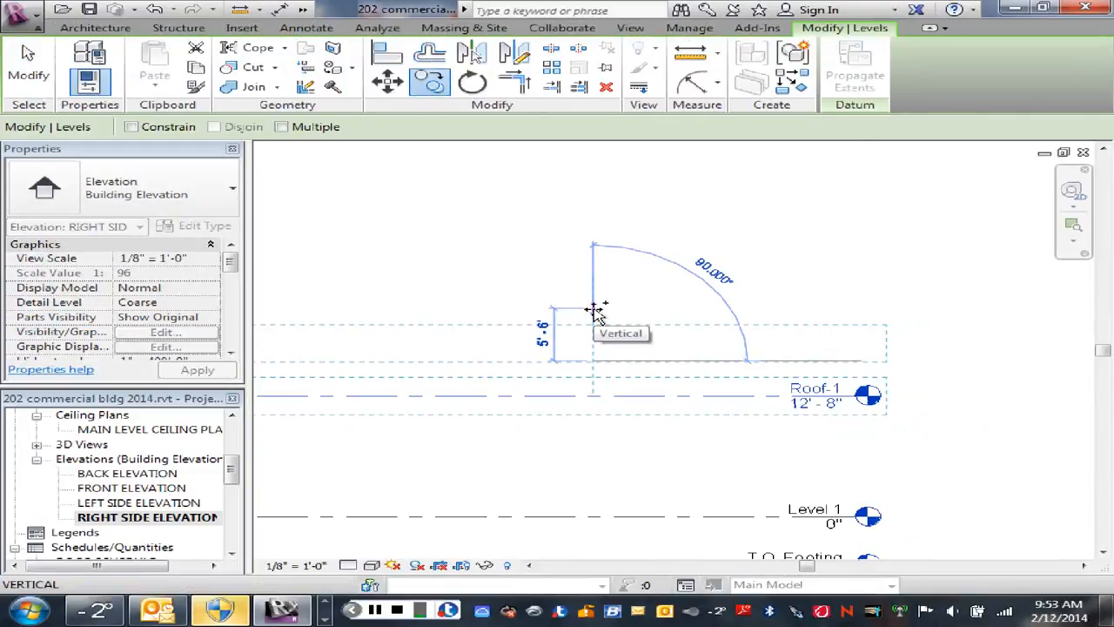
click(589, 315)
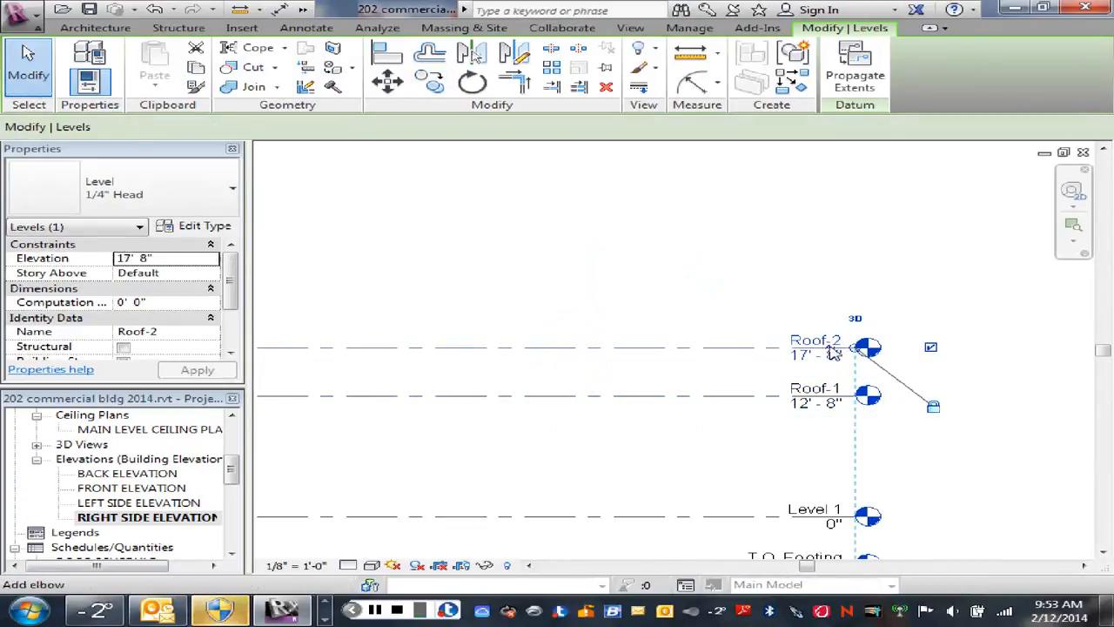
click(758, 293)
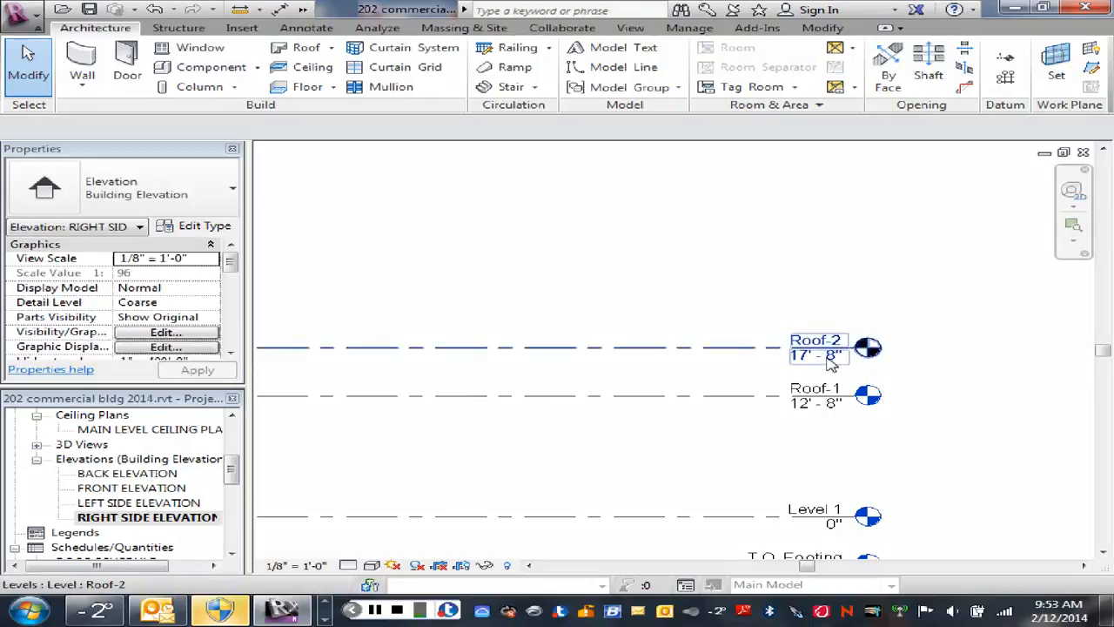
- Move grid line 3 toward grid line 2, about 11' from the wall edge near grid 2, and deselect it
scroll(627, 385, down, 5)
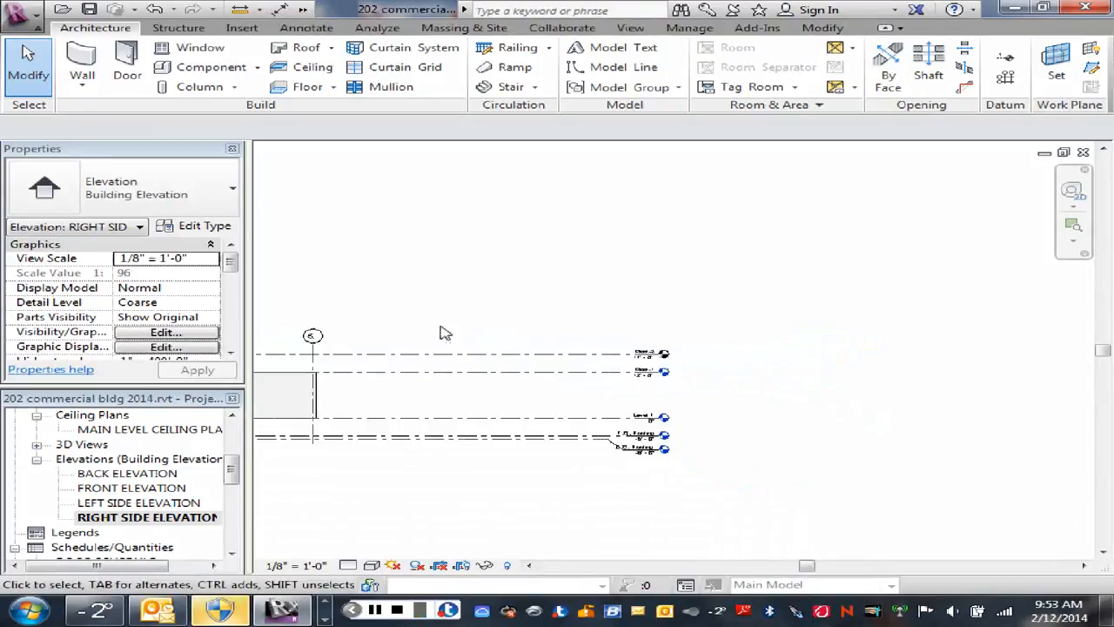
middle_drag(440, 328, 852, 338)
scroll(476, 371, up, 2)
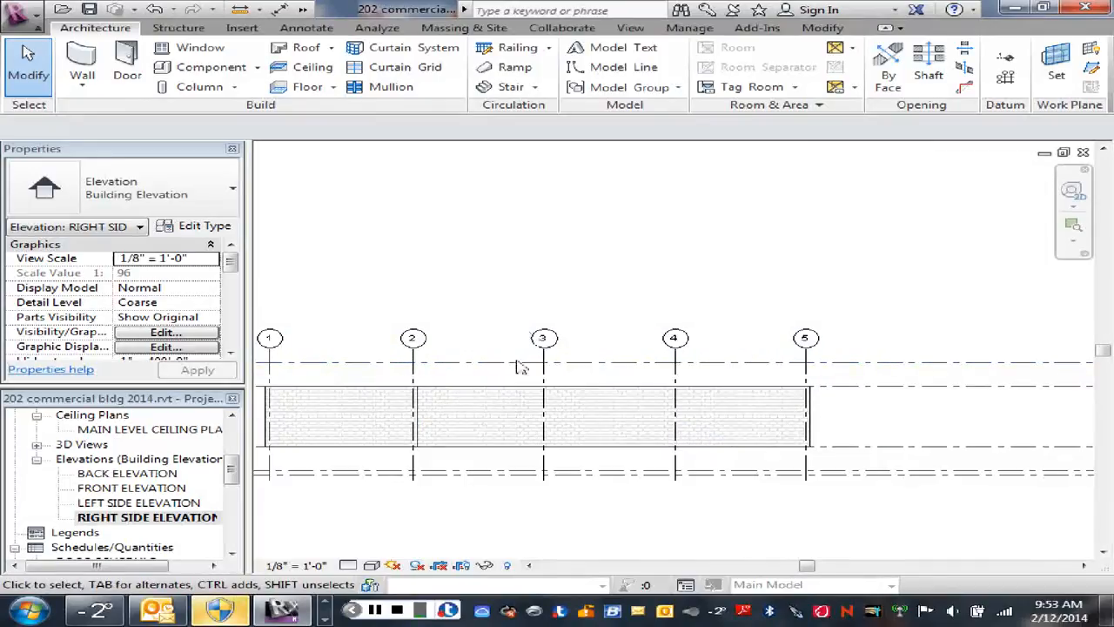
scroll(503, 364, down, 2)
scroll(522, 376, down, 1)
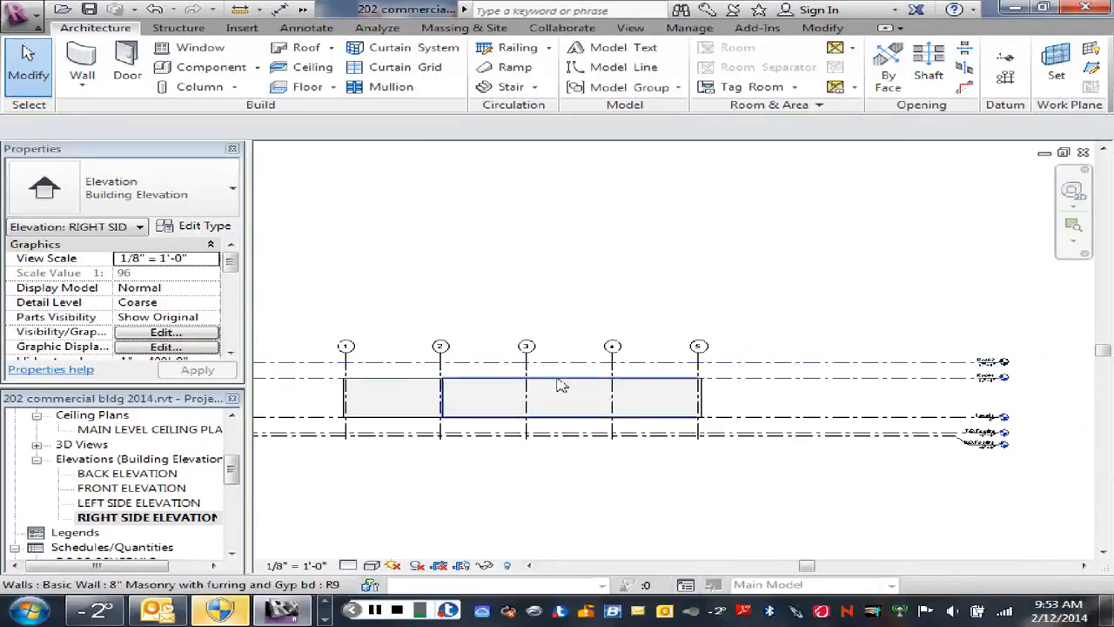
scroll(549, 399, down, 1)
drag(533, 397, 501, 393)
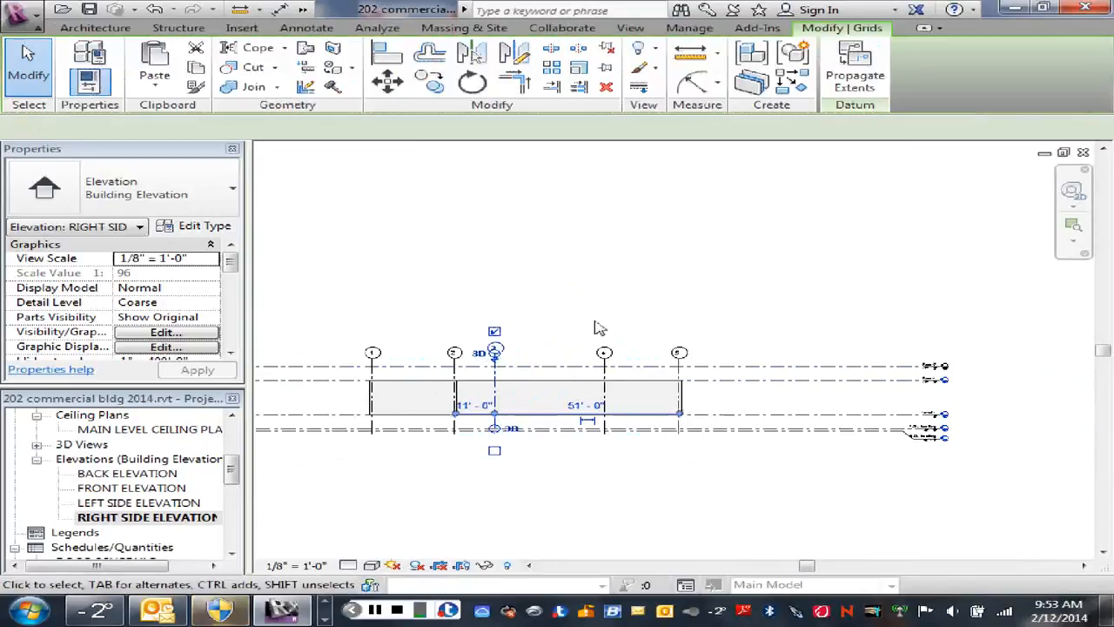
click(580, 323)
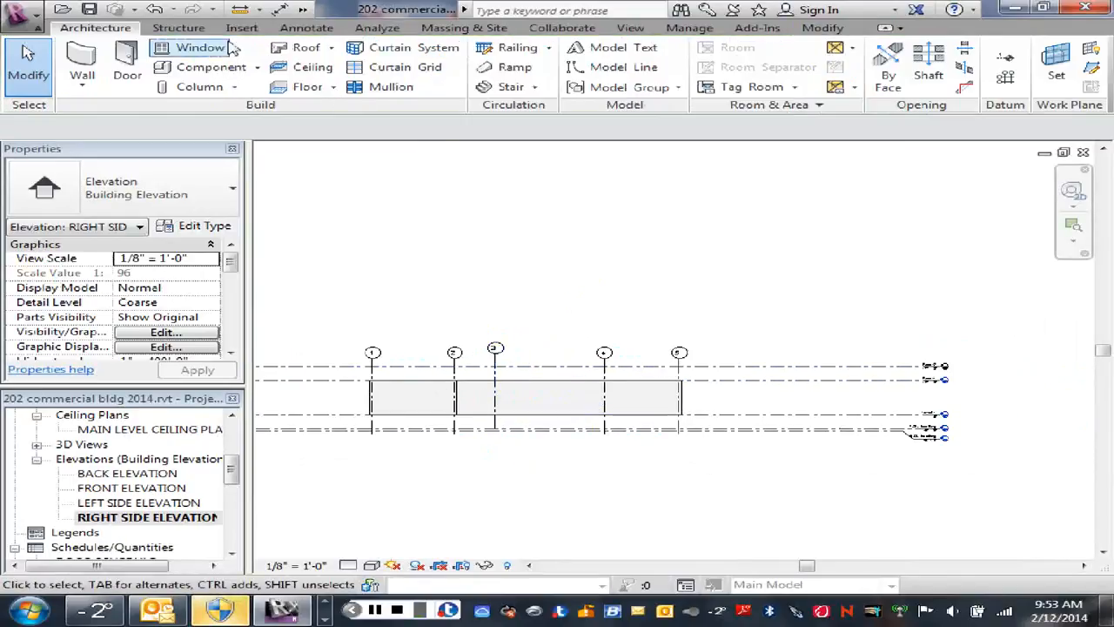
- Undo the move of grid line 3
click(154, 8)
middle_drag(549, 303, 612, 286)
scroll(517, 334, up, 1)
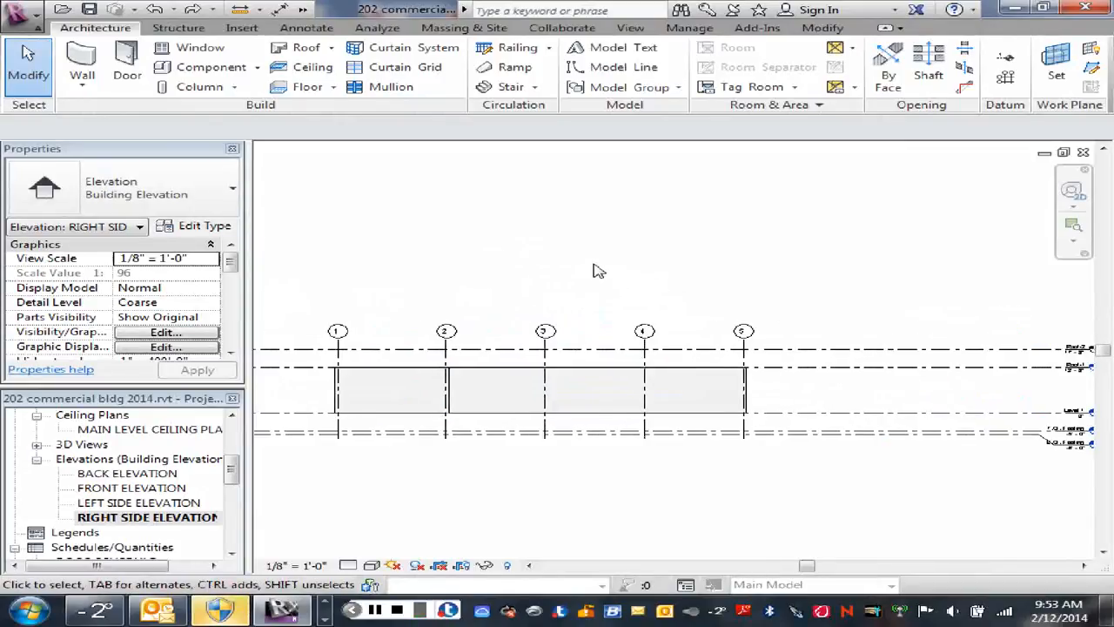
- Set the elevation of the Roof-2 level to 15' 8"
scroll(802, 273, down, 1)
middle_drag(835, 286, 636, 289)
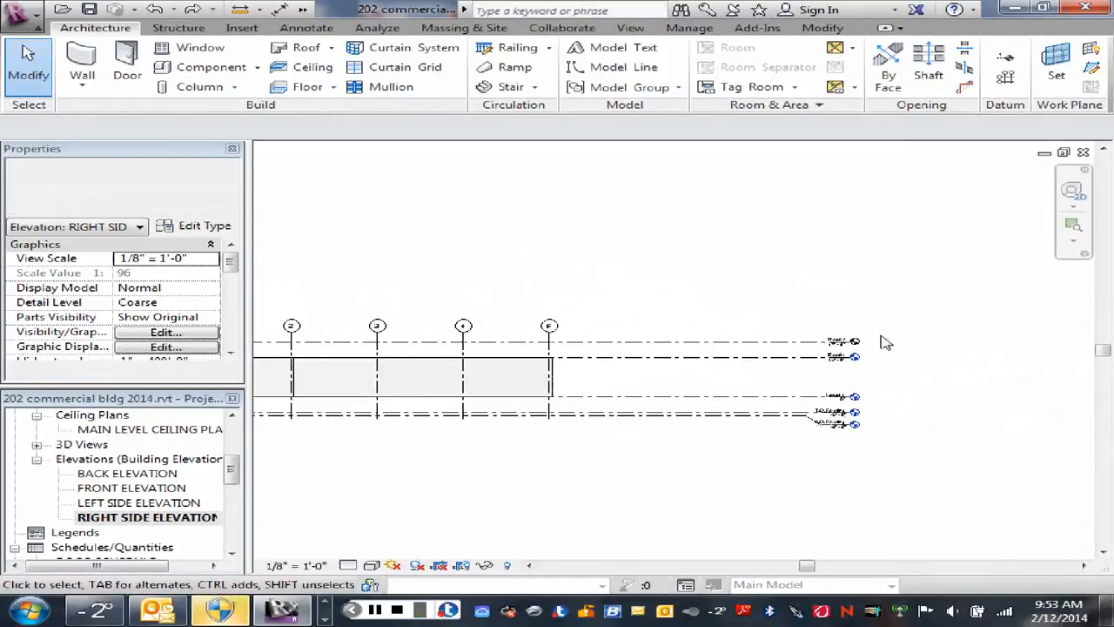
scroll(879, 340, up, 5)
double_click(807, 354)
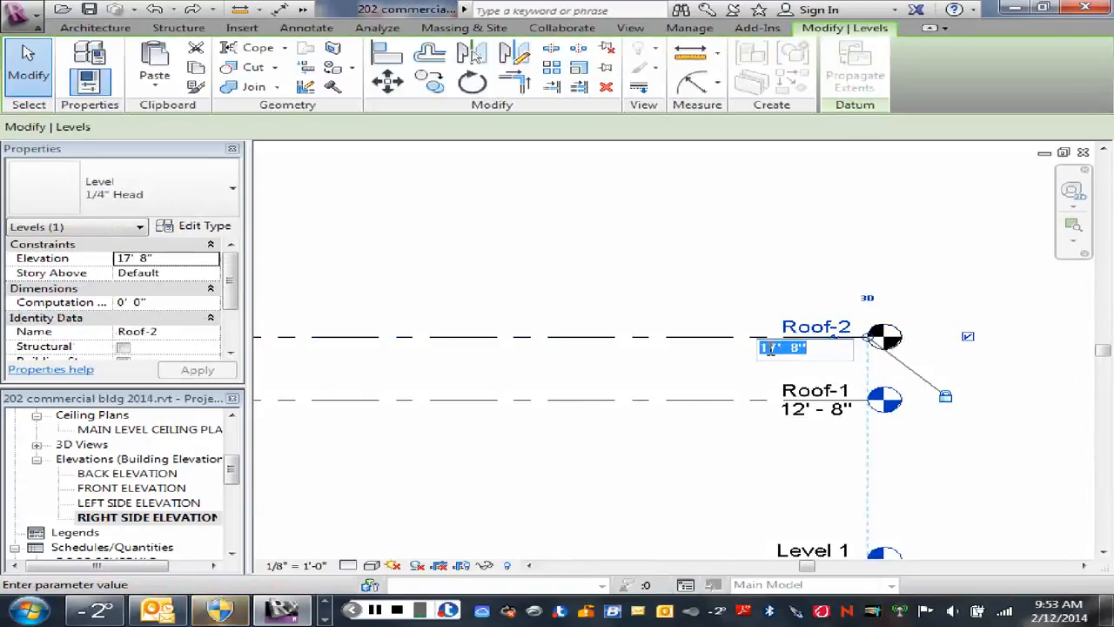
drag(768, 348, 777, 349)
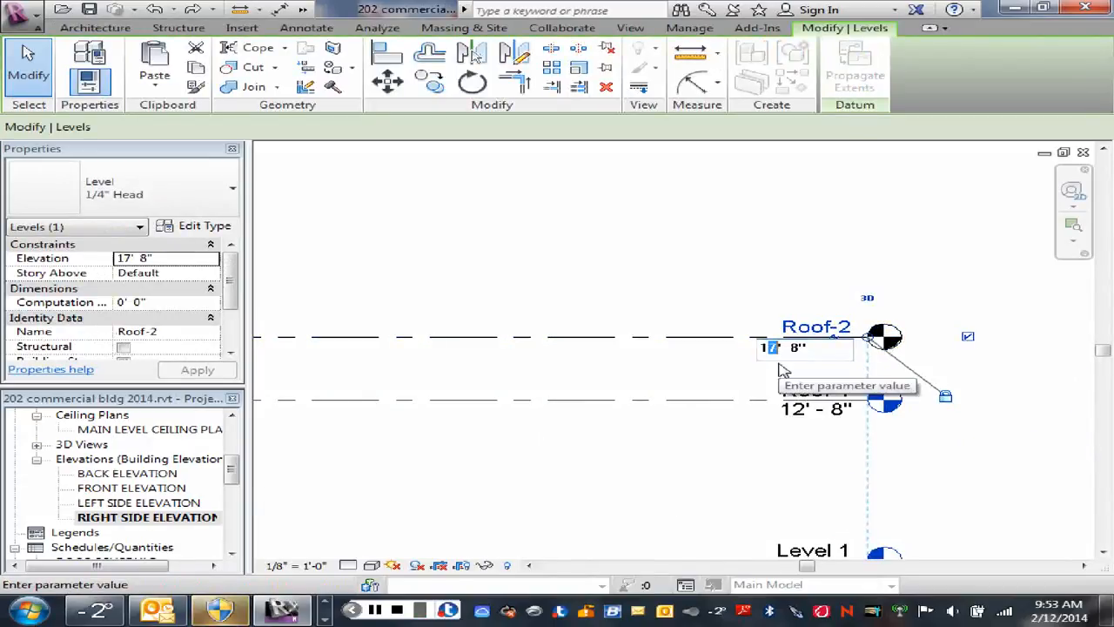
text(5)
key(Return)
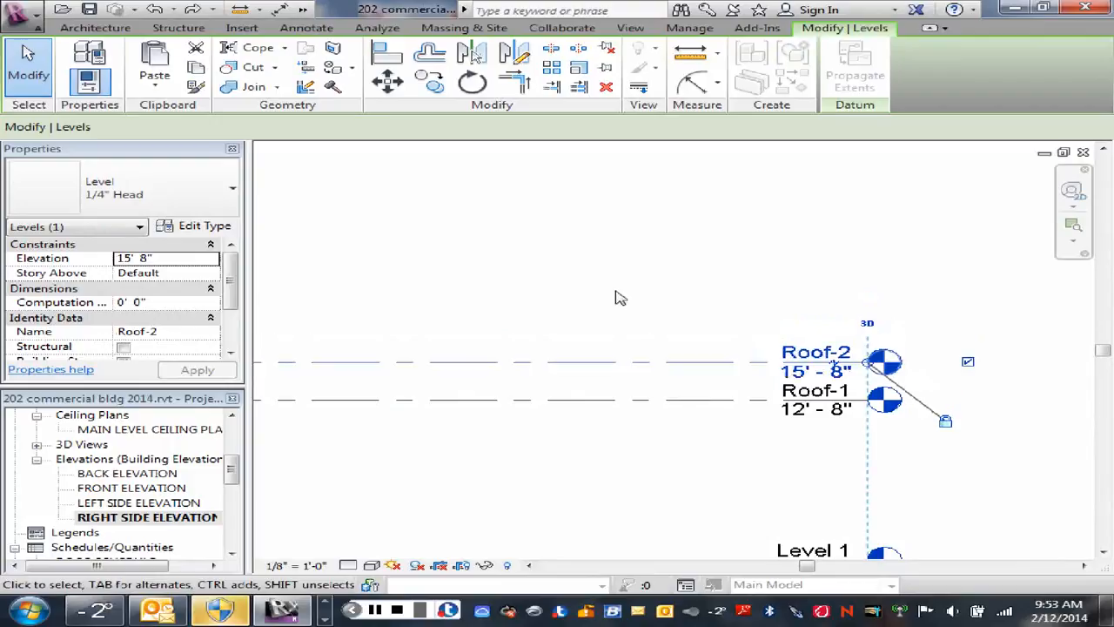
- Examine the brick walls and grid lines against the roof, Level 1 and footing level lines
scroll(615, 291, down, 2)
middle_drag(428, 285, 862, 282)
scroll(810, 287, down, 1)
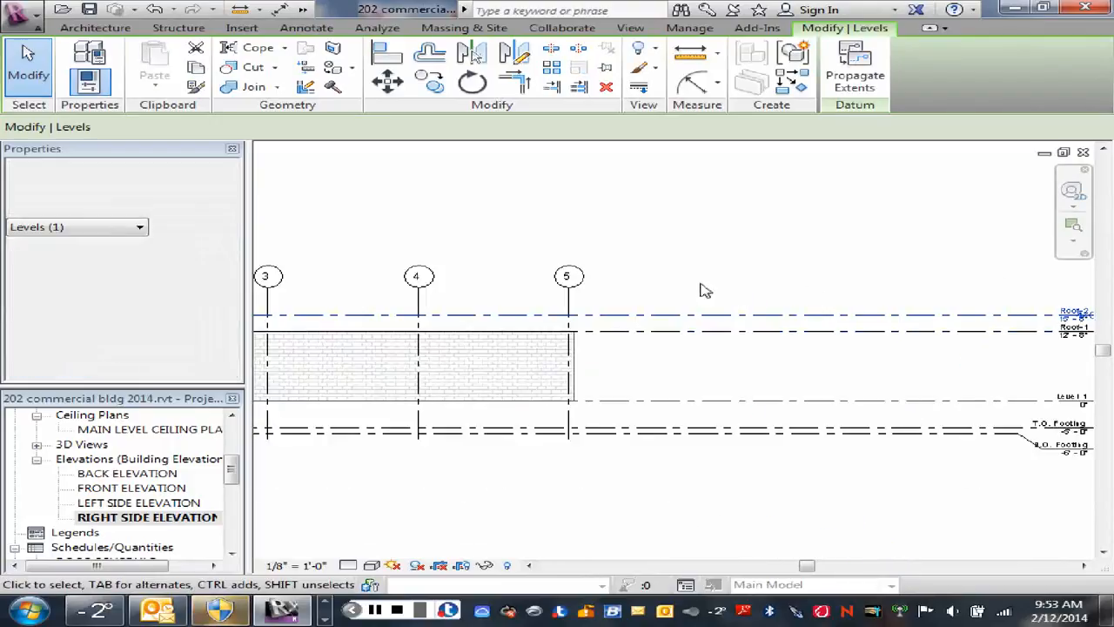
scroll(705, 291, down, 1)
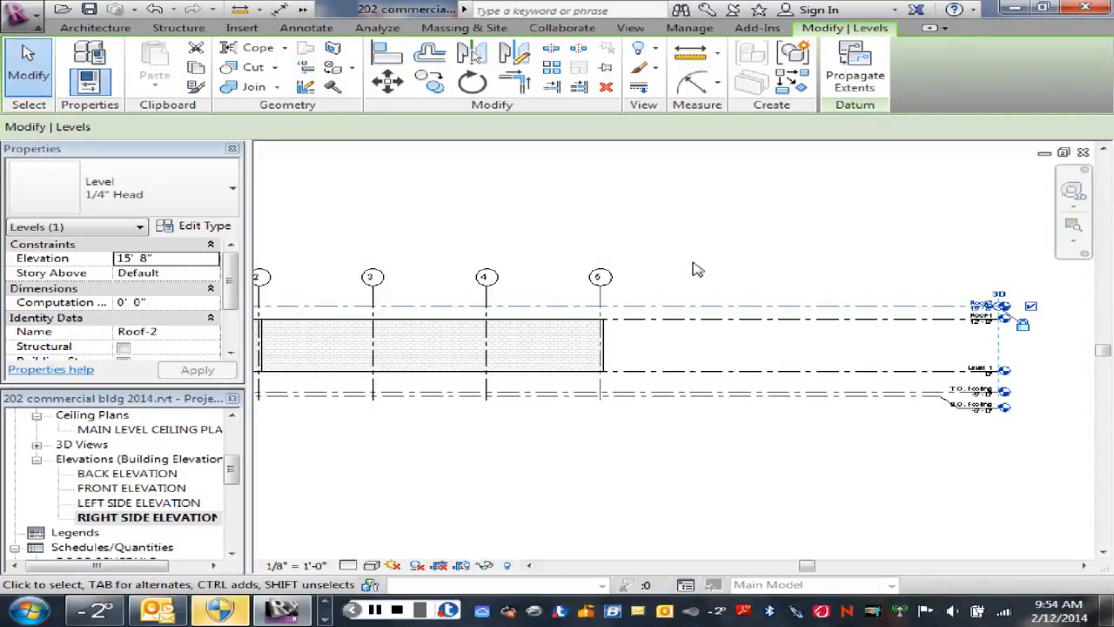
scroll(731, 278, down, 1)
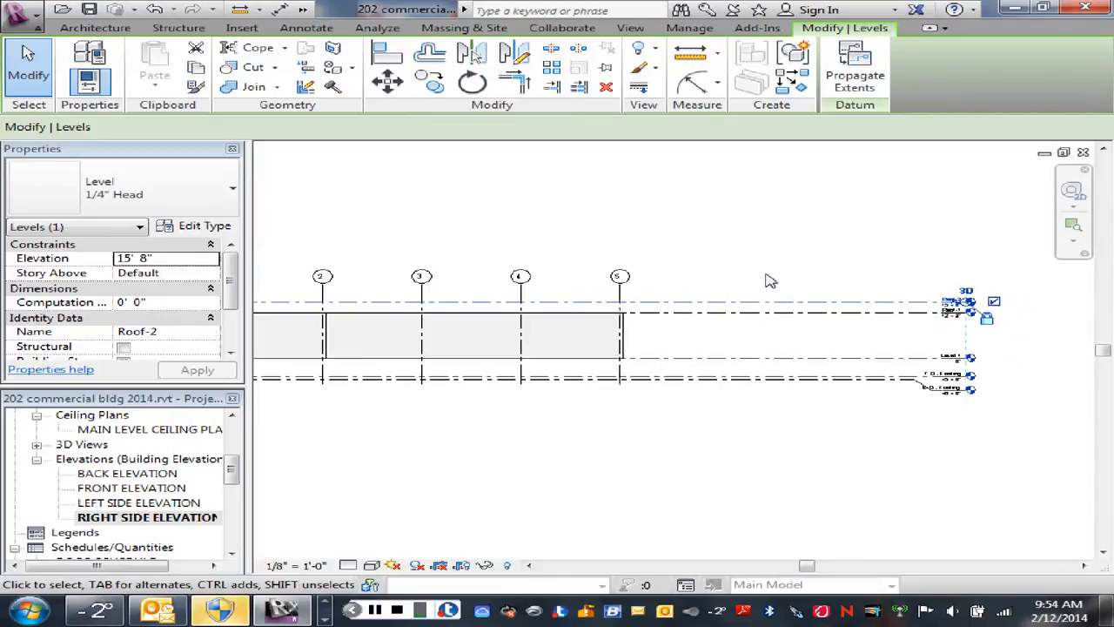
scroll(770, 281, down, 1)
scroll(704, 356, up, 1)
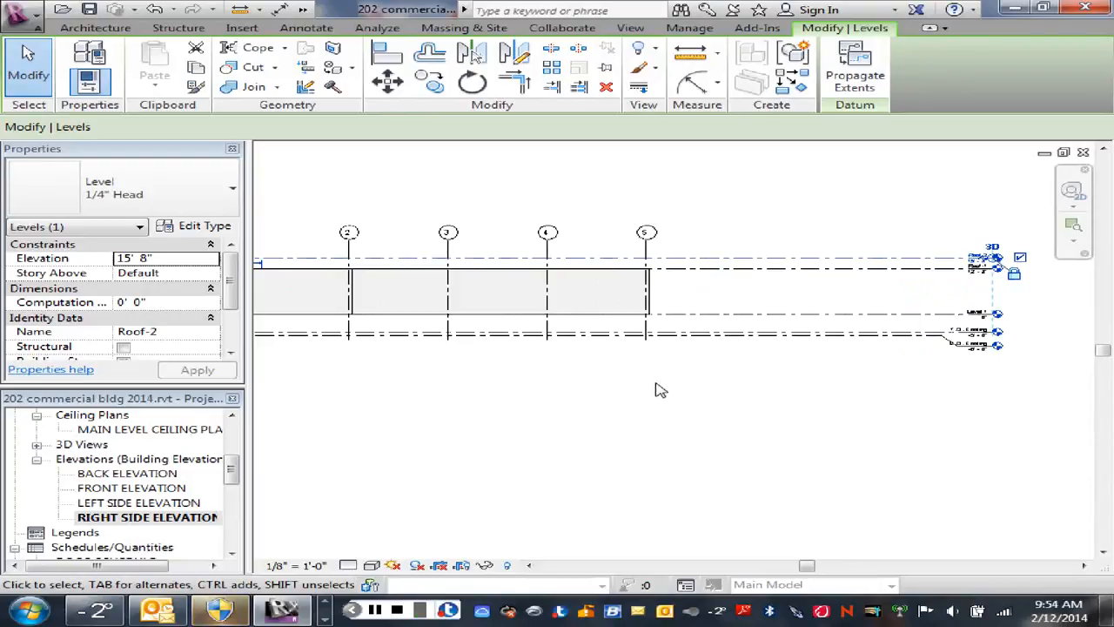
scroll(667, 353, up, 2)
scroll(664, 354, up, 2)
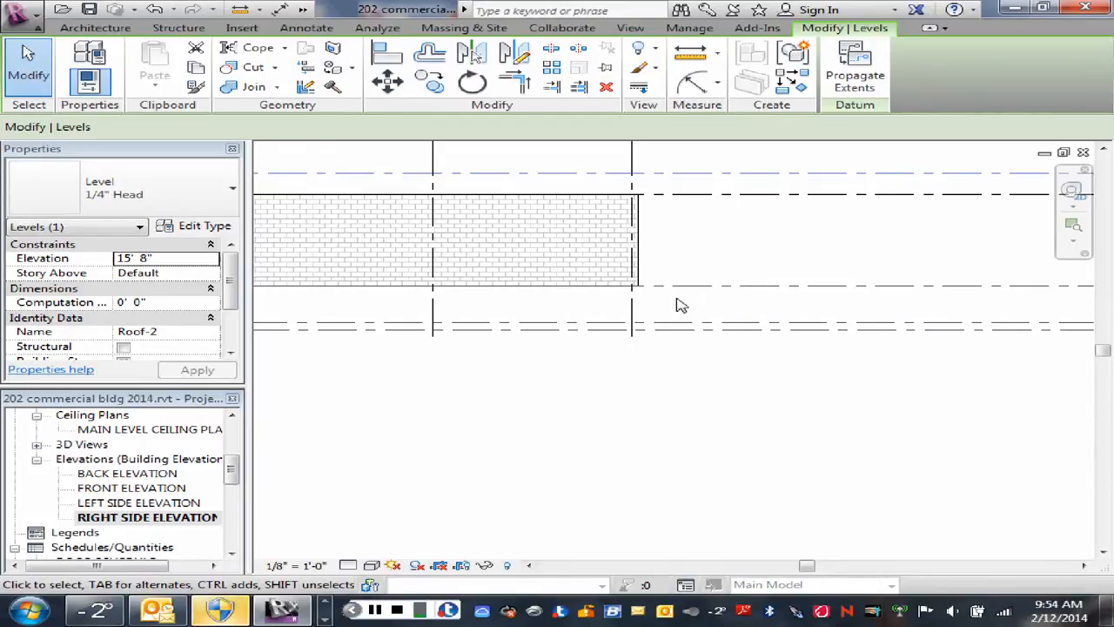
scroll(680, 304, down, 3)
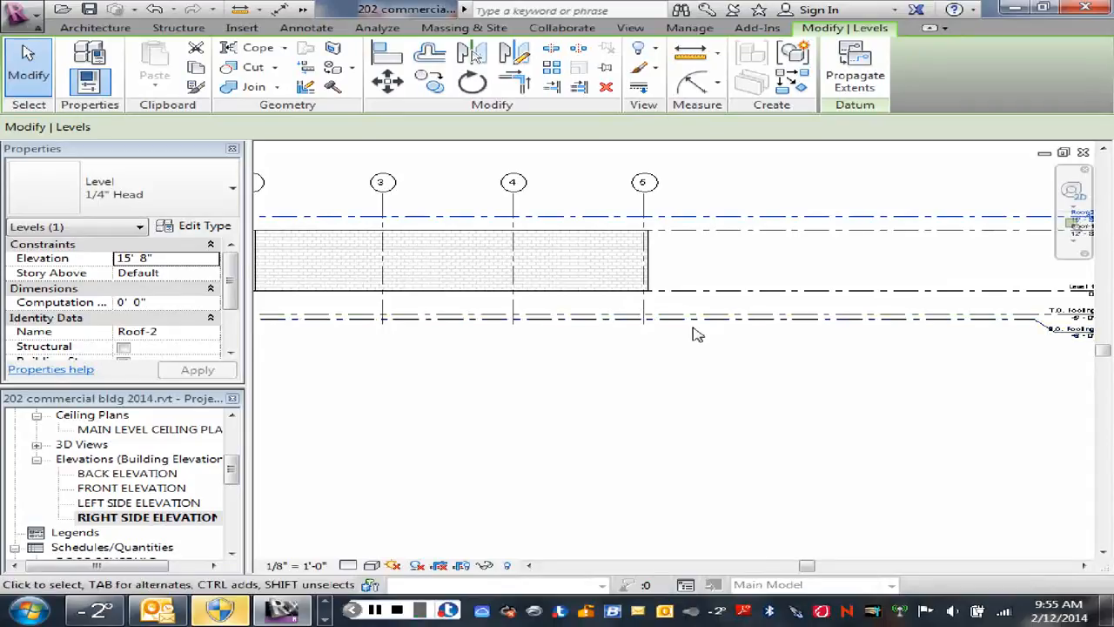
scroll(697, 323, down, 1)
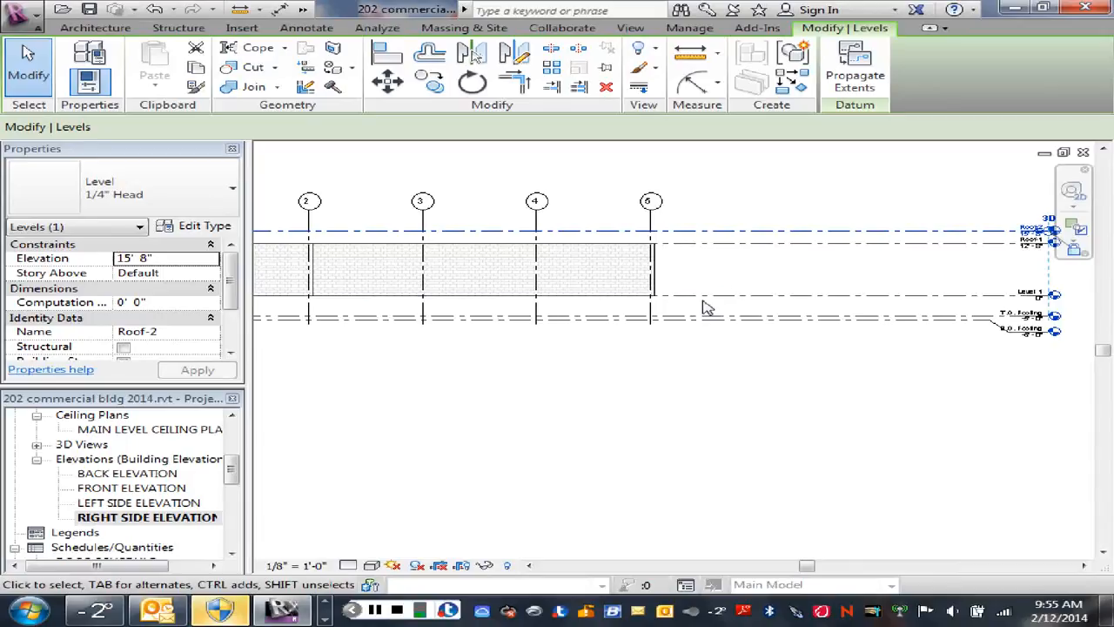
scroll(697, 305, up, 2)
scroll(825, 301, down, 1)
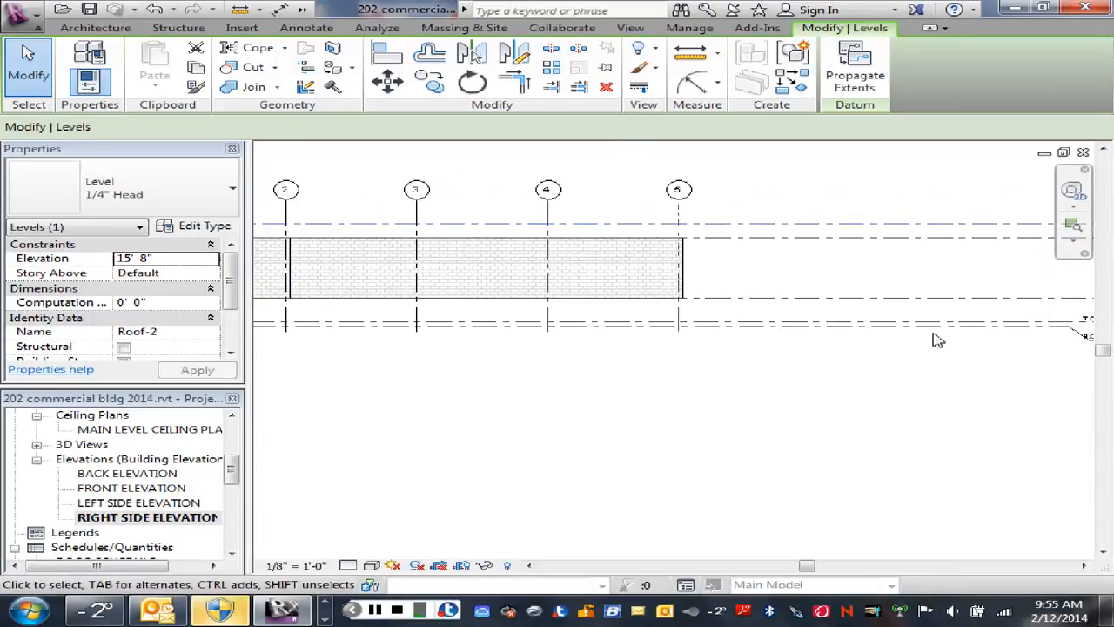
- Set the elevation of the B.O. Footing level to -11' 0"
middle_drag(923, 360, 704, 378)
scroll(906, 322, up, 2)
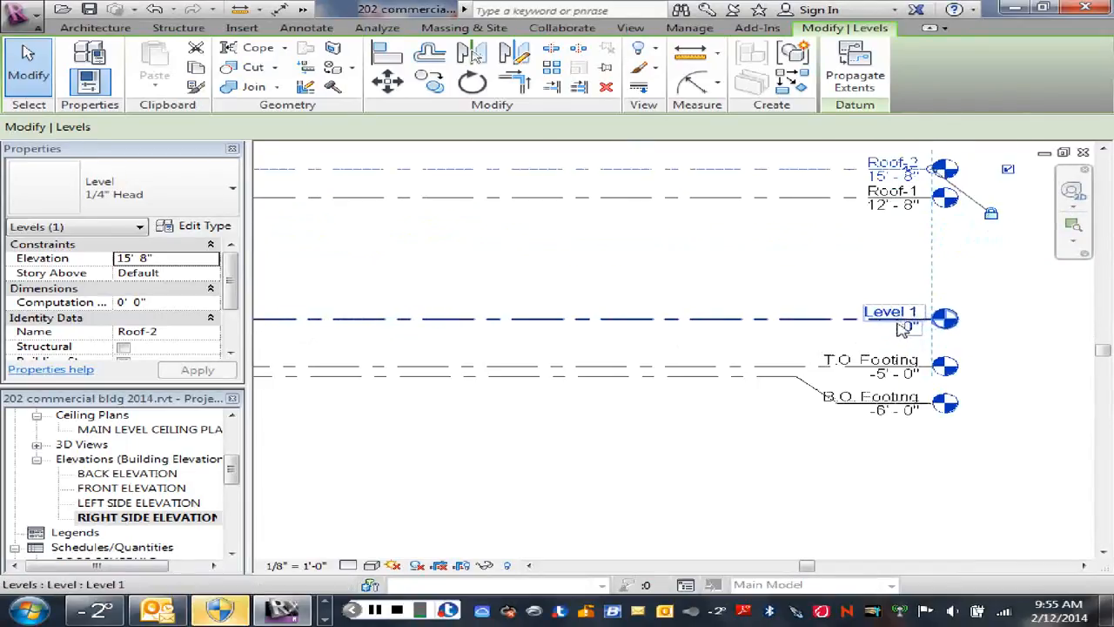
scroll(898, 323, up, 1)
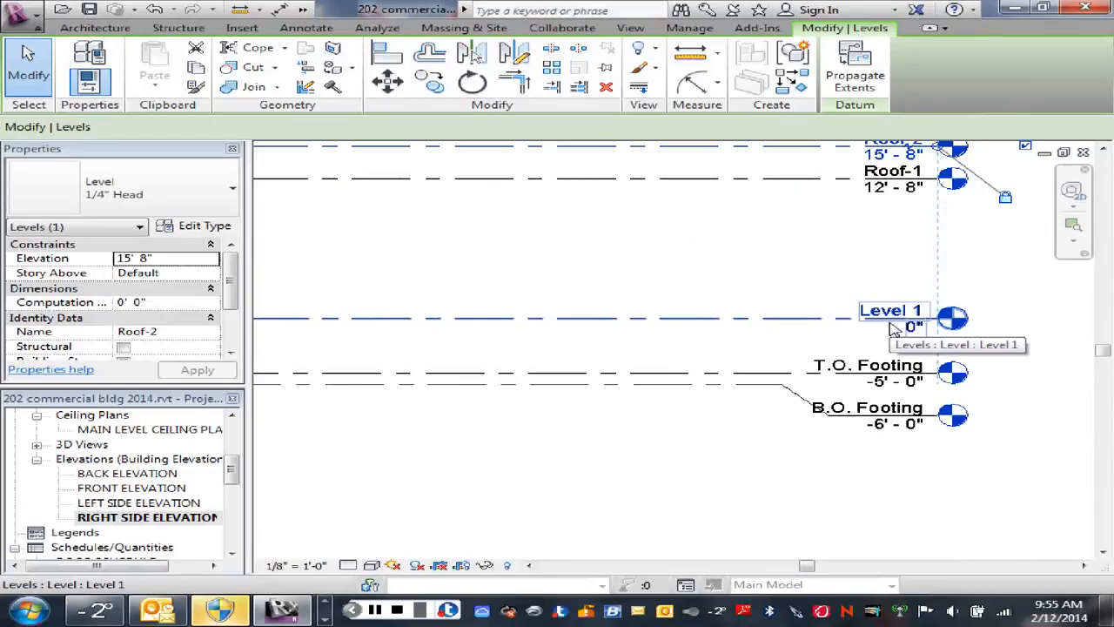
scroll(892, 330, up, 1)
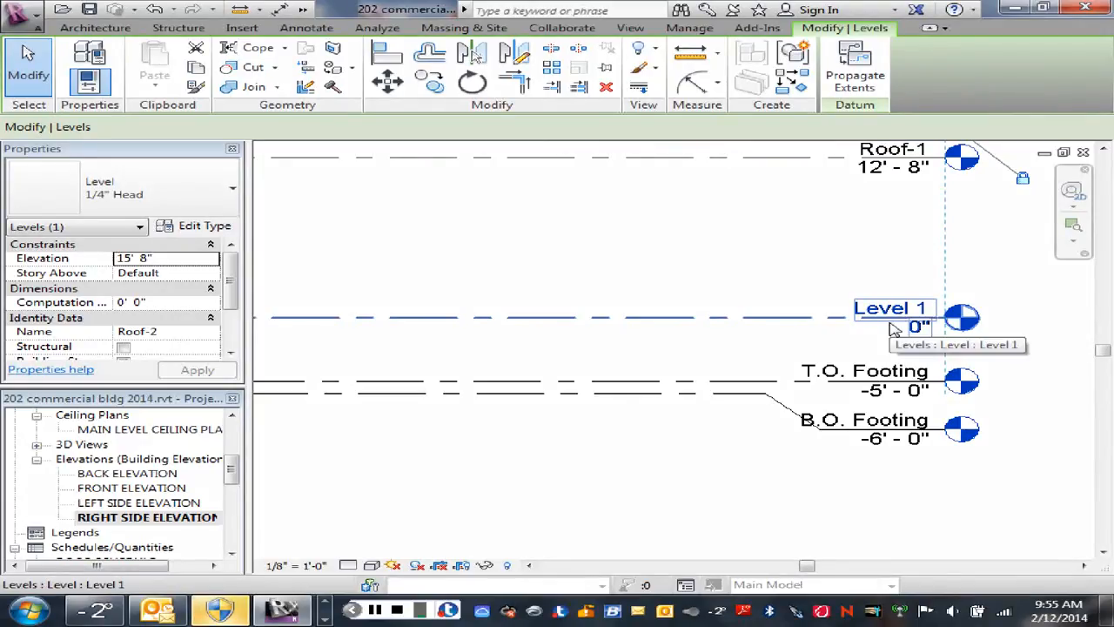
scroll(710, 343, down, 1)
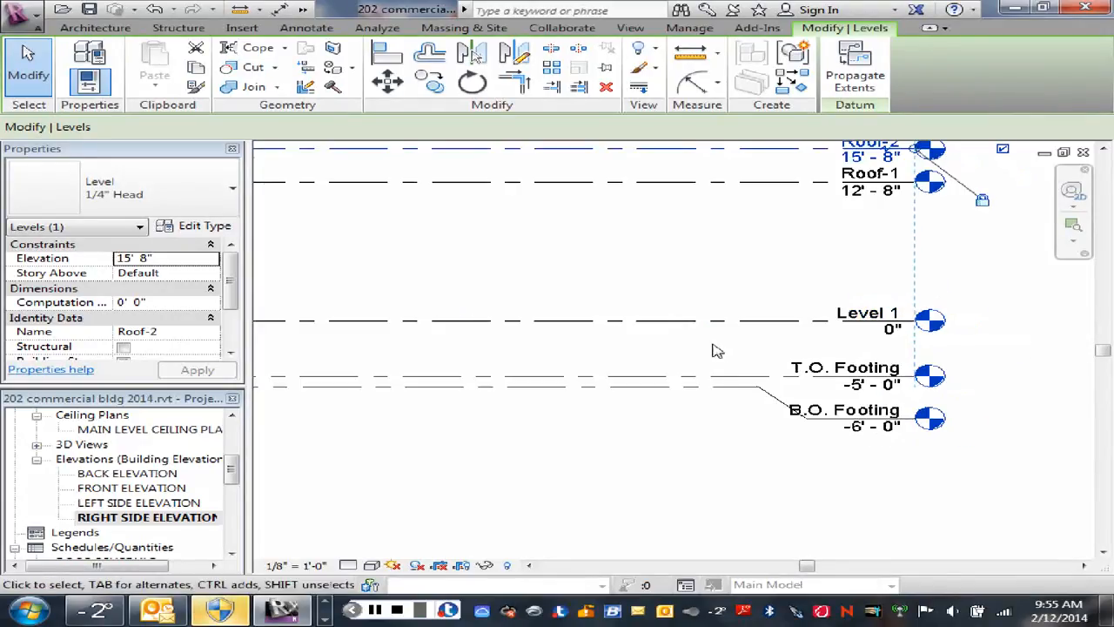
middle_drag(750, 352, 890, 344)
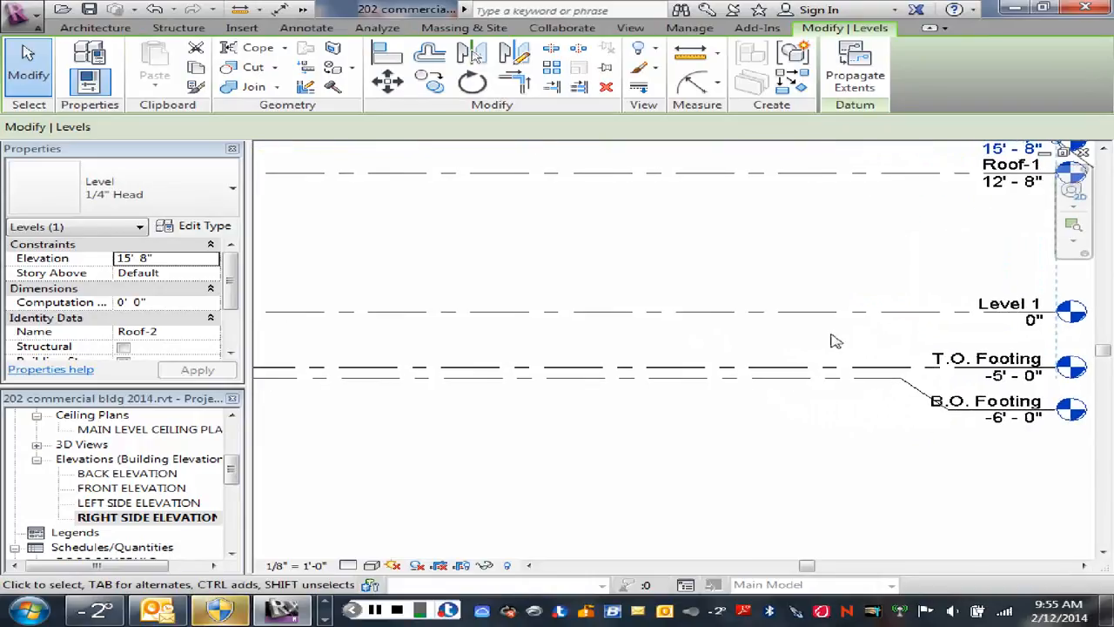
scroll(801, 342, down, 2)
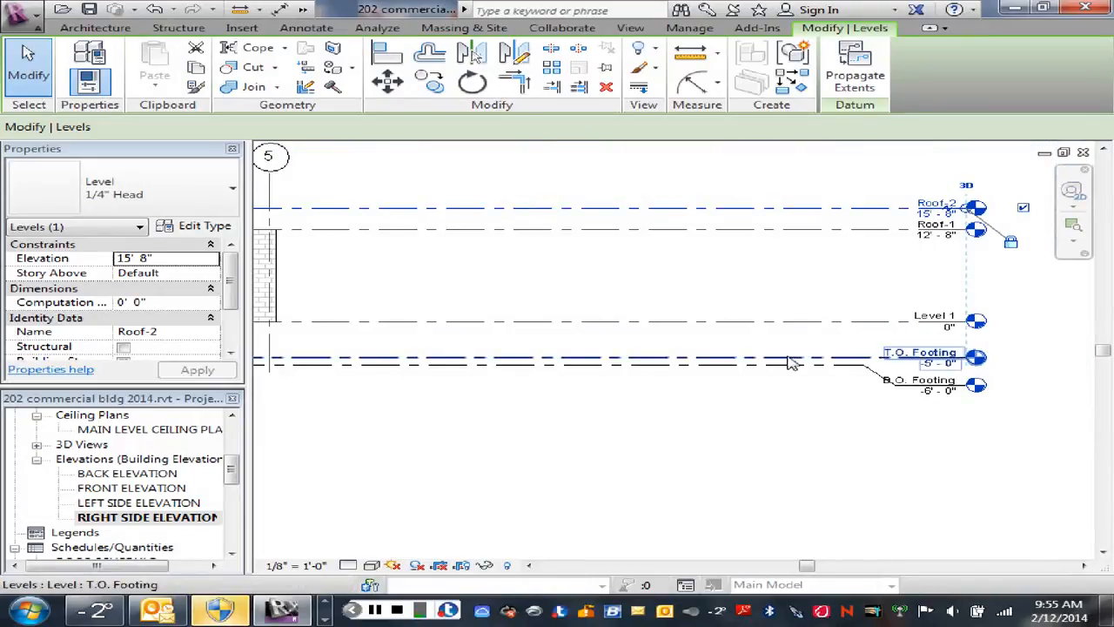
click(788, 366)
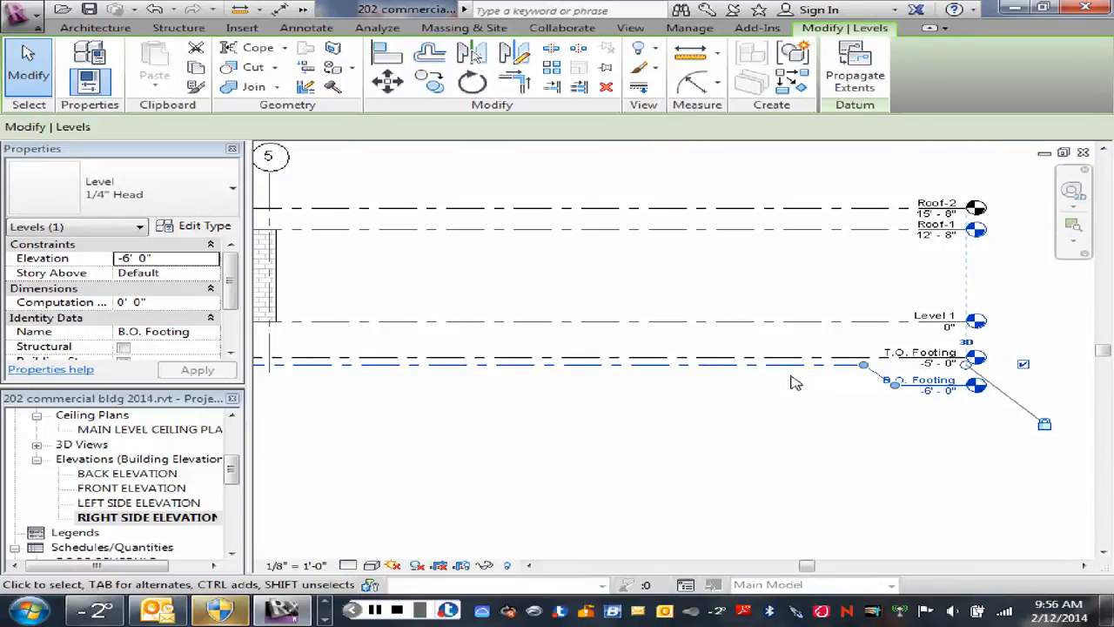
click(934, 394)
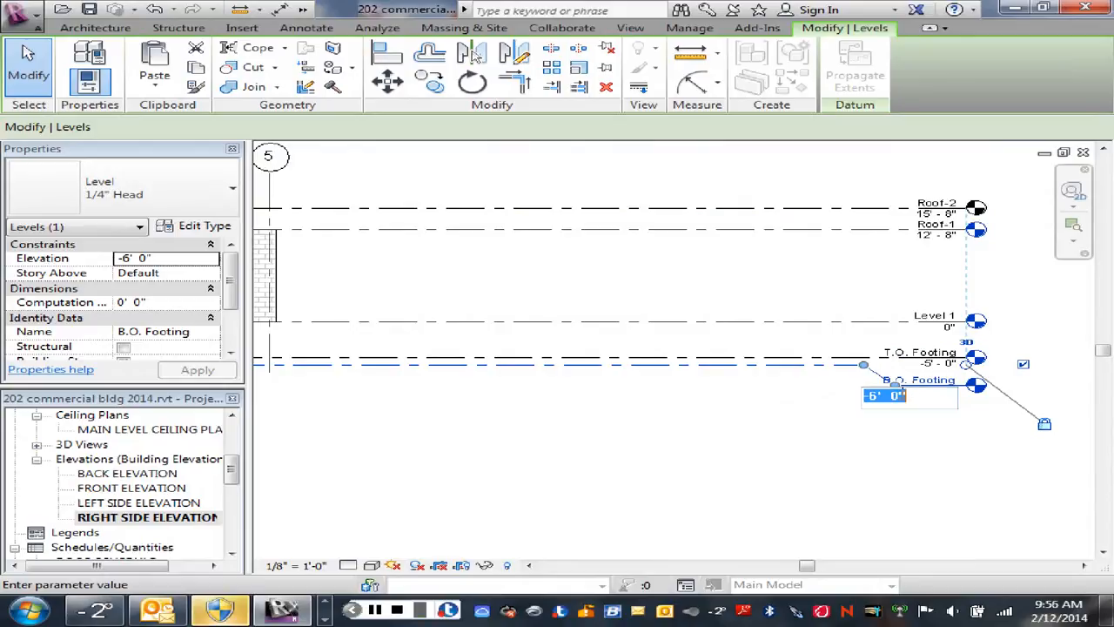
click(873, 397)
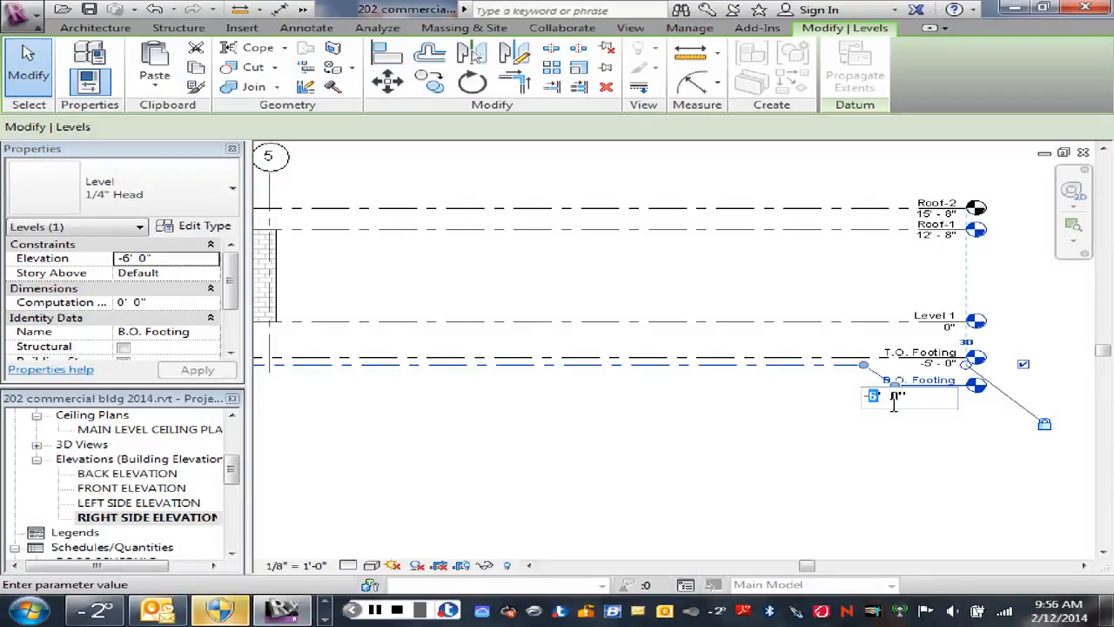
text(11)
key(Return)
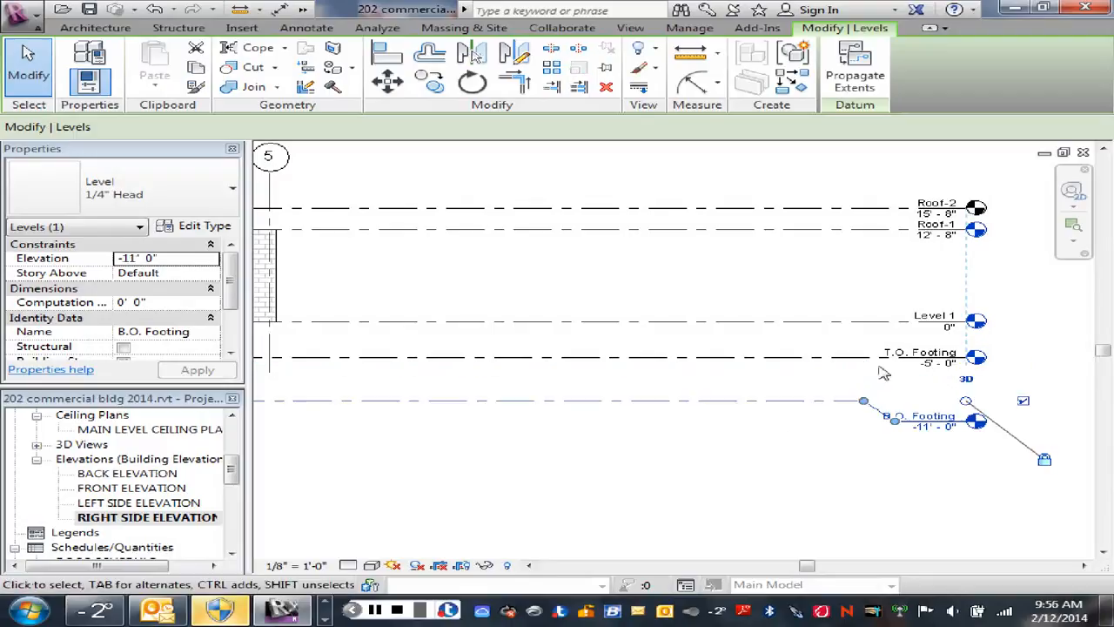
- Set the elevation of the T.O. Footing level to -10' 0" and deselect it
click(868, 356)
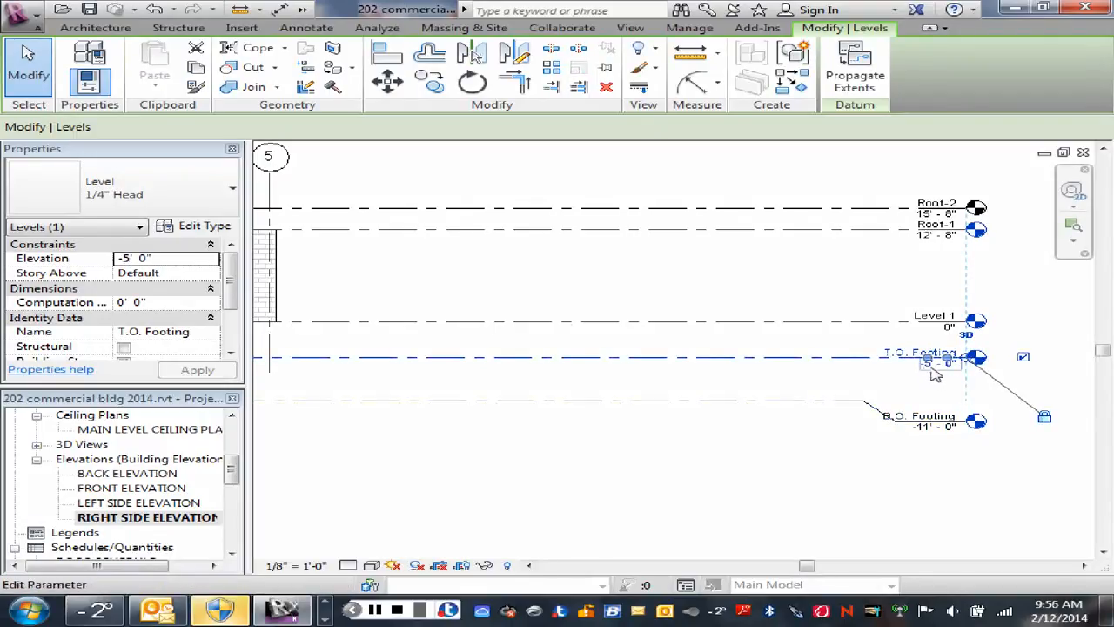
click(932, 369)
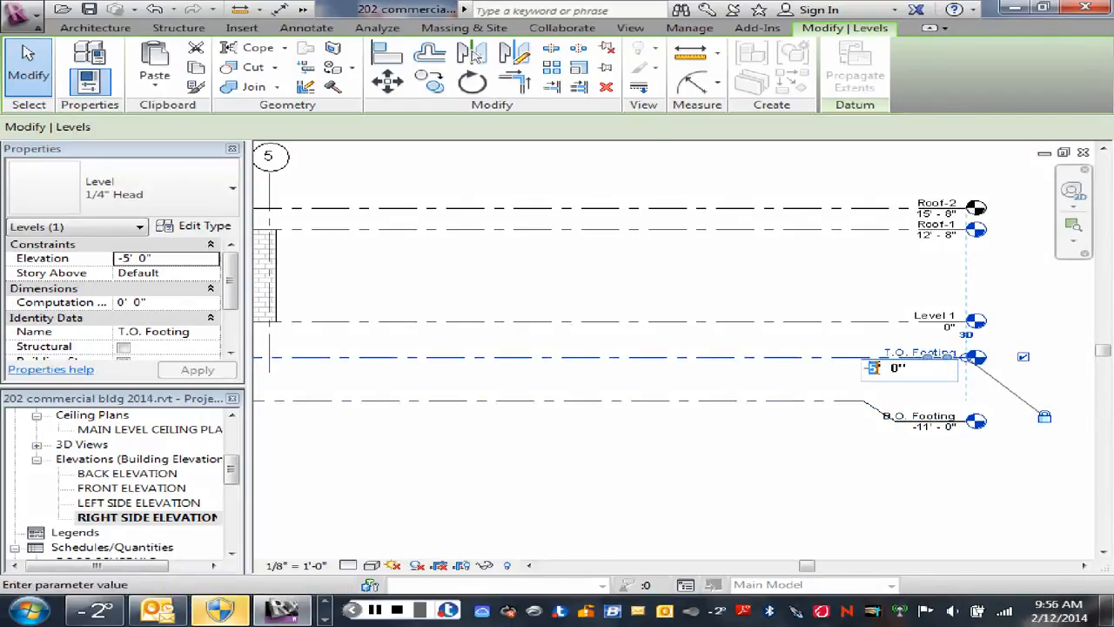
text(10)
key(Return)
click(764, 356)
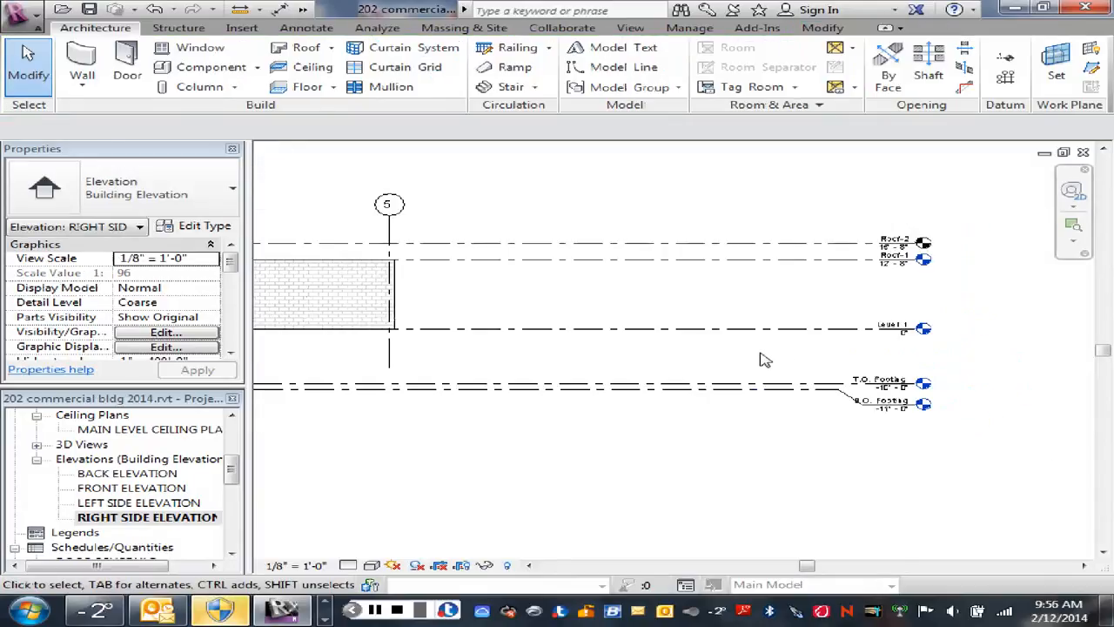
- Examine the spacing between Level 1 and the lowered footing levels along the building
middle_drag(604, 374, 461, 388)
scroll(827, 358, up, 1)
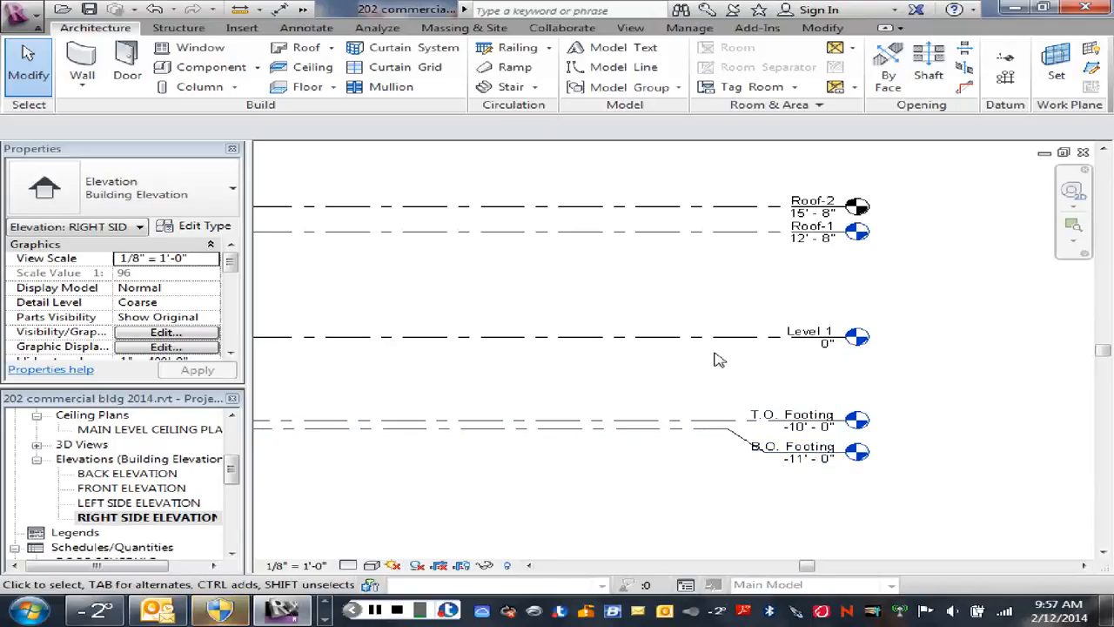
scroll(798, 373, down, 1)
scroll(798, 372, down, 3)
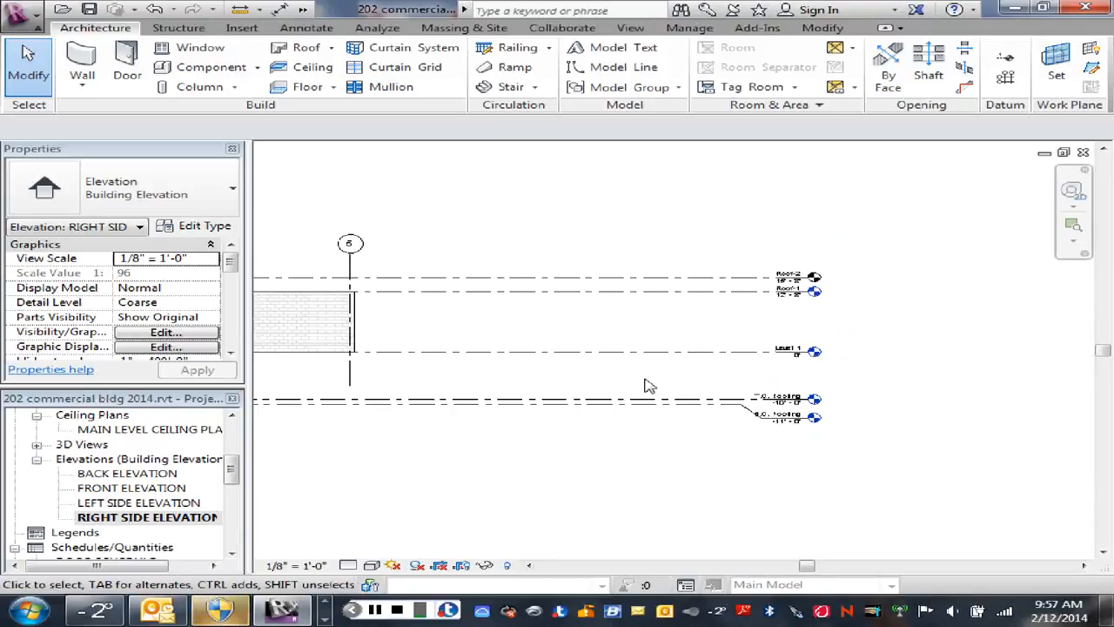
middle_drag(635, 386, 745, 383)
scroll(743, 383, down, 1)
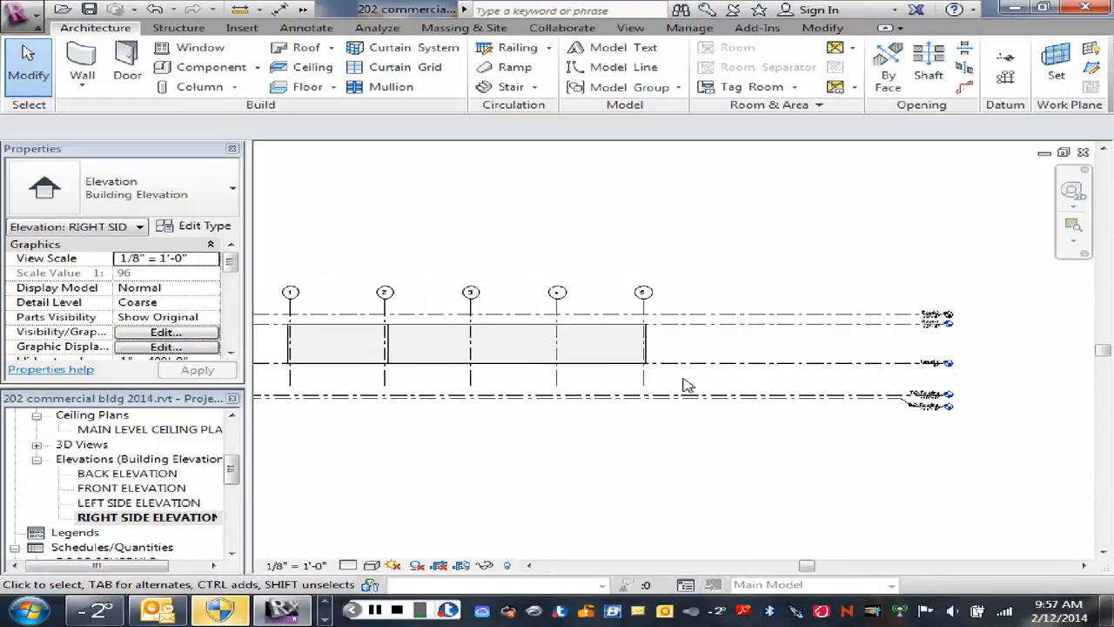
scroll(736, 389, up, 1)
scroll(737, 389, up, 1)
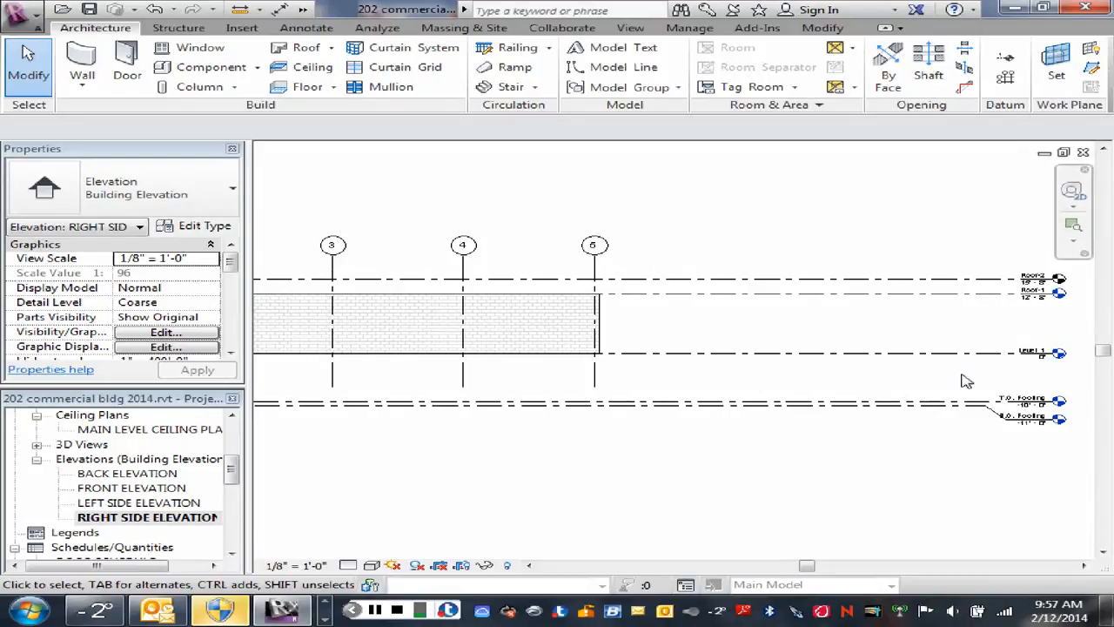
- Copy the T.O. Footing level 4" straight up to add another level just above it
click(953, 406)
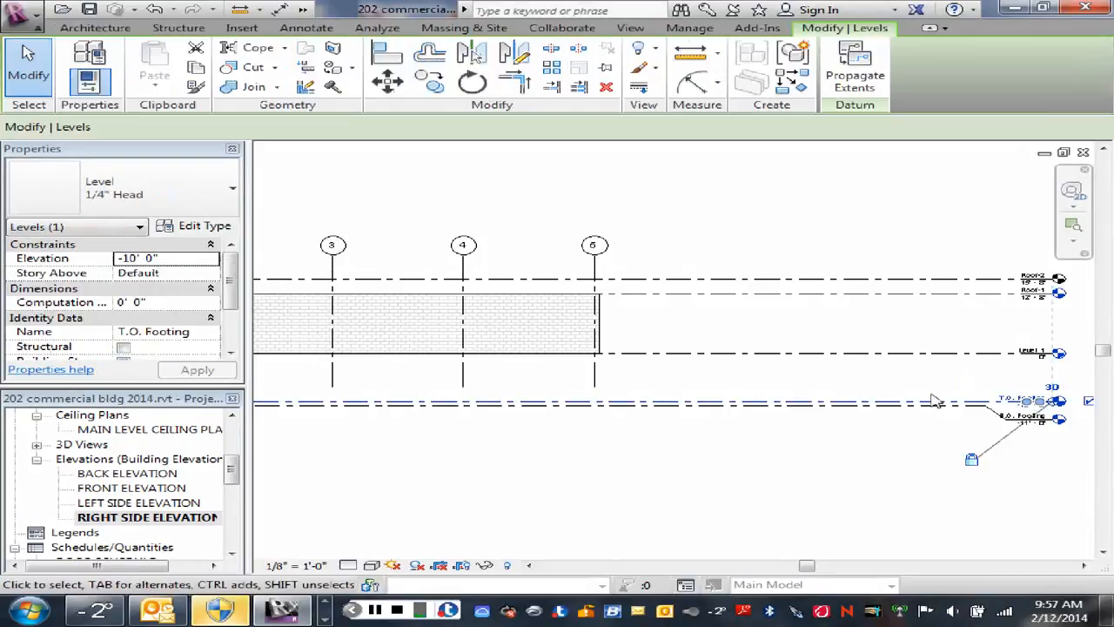
click(430, 84)
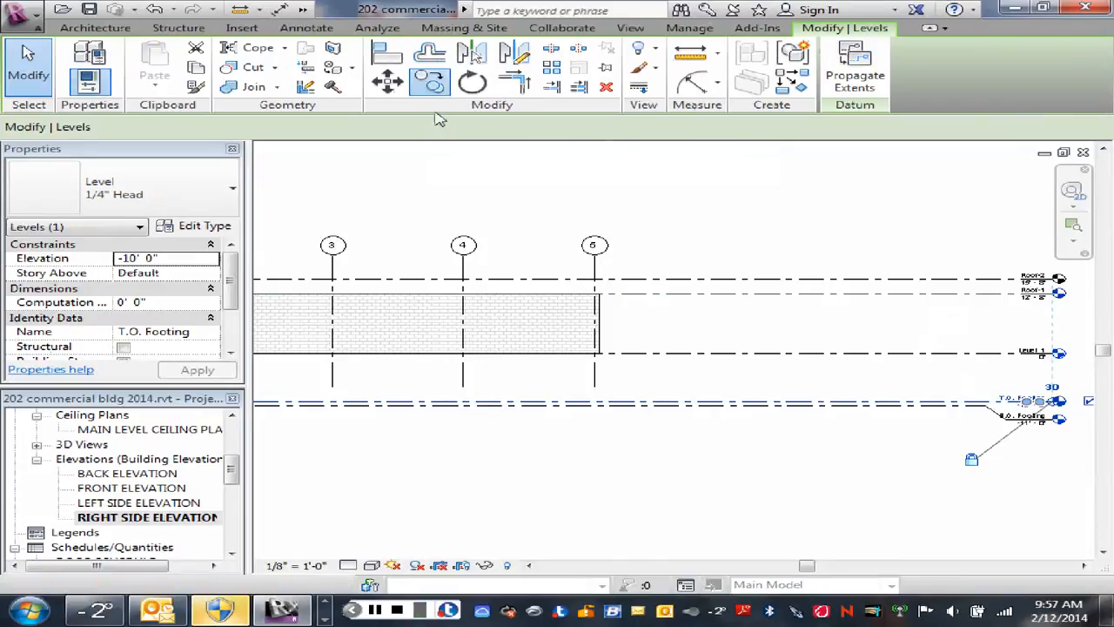
click(801, 376)
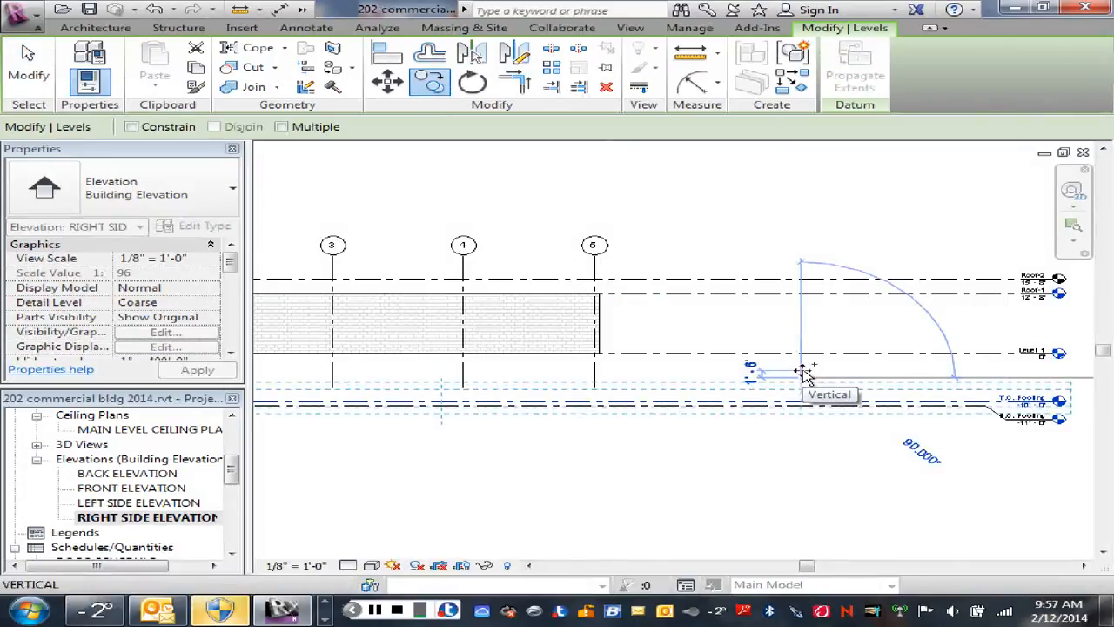
text(4)
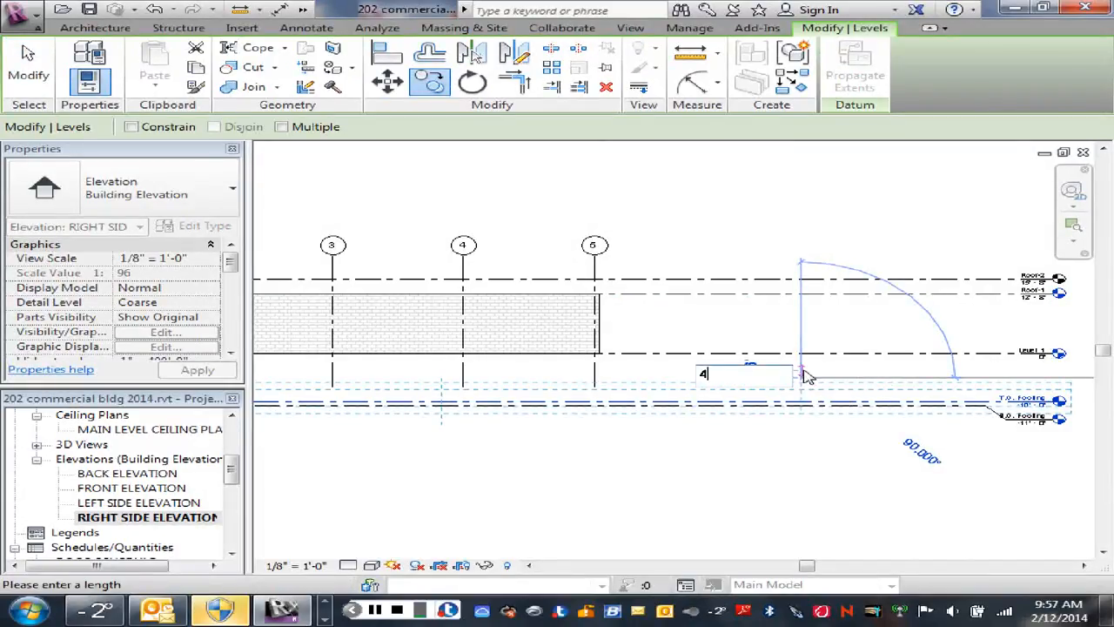
text(')
key(Return)
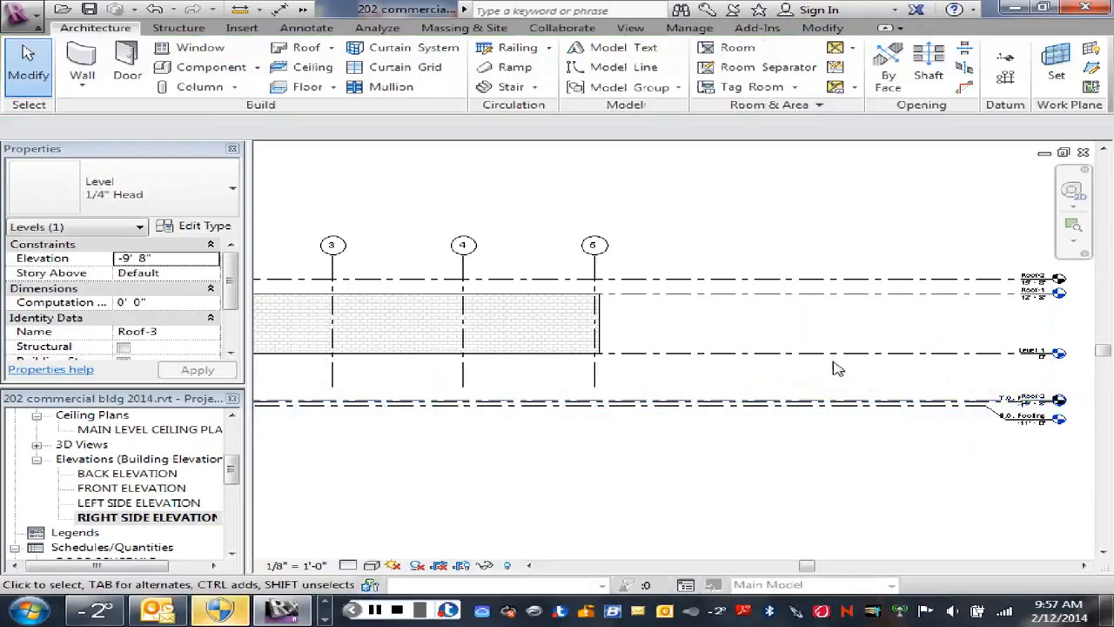
- Add an elbow to the Roof-3 level line, raise its head above the T.O. Footing label and start the bend before the text
scroll(1056, 418, up, 5)
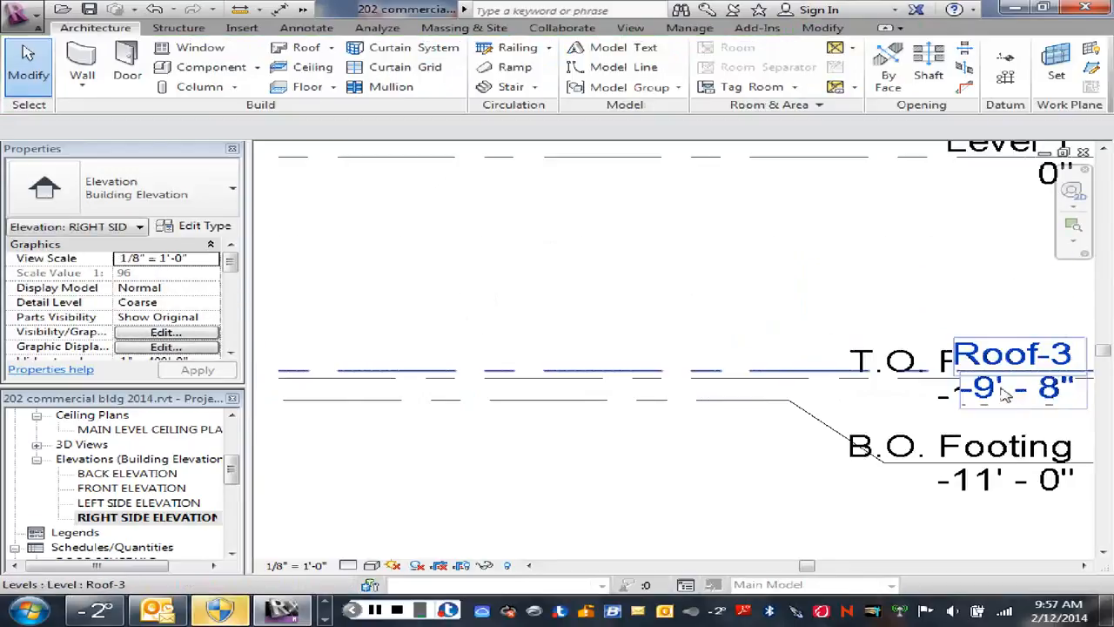
middle_drag(862, 347, 671, 339)
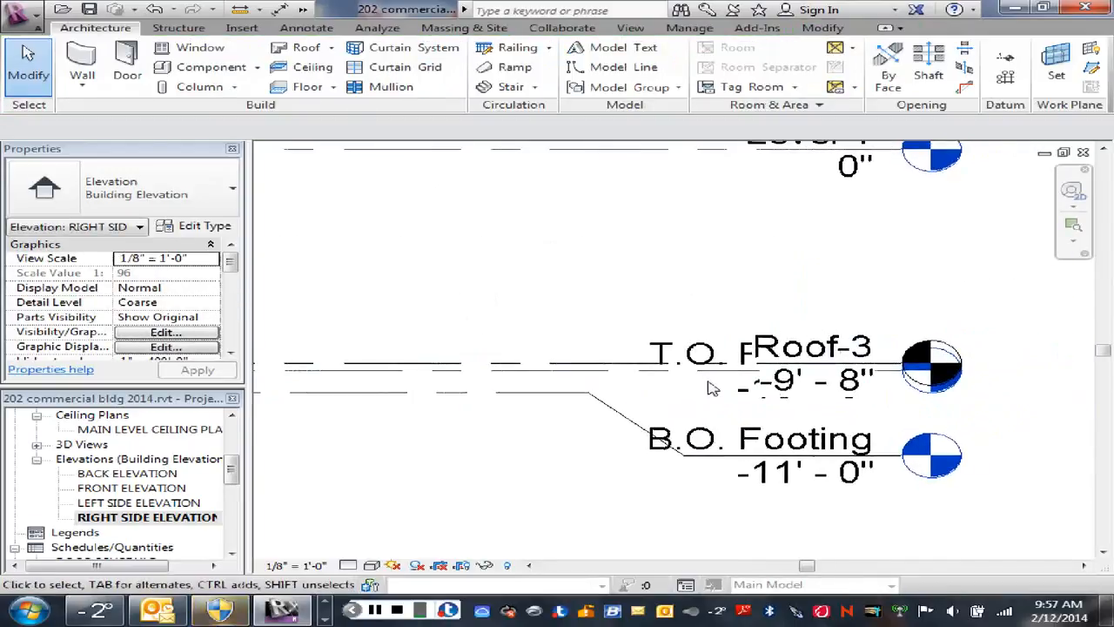
click(600, 368)
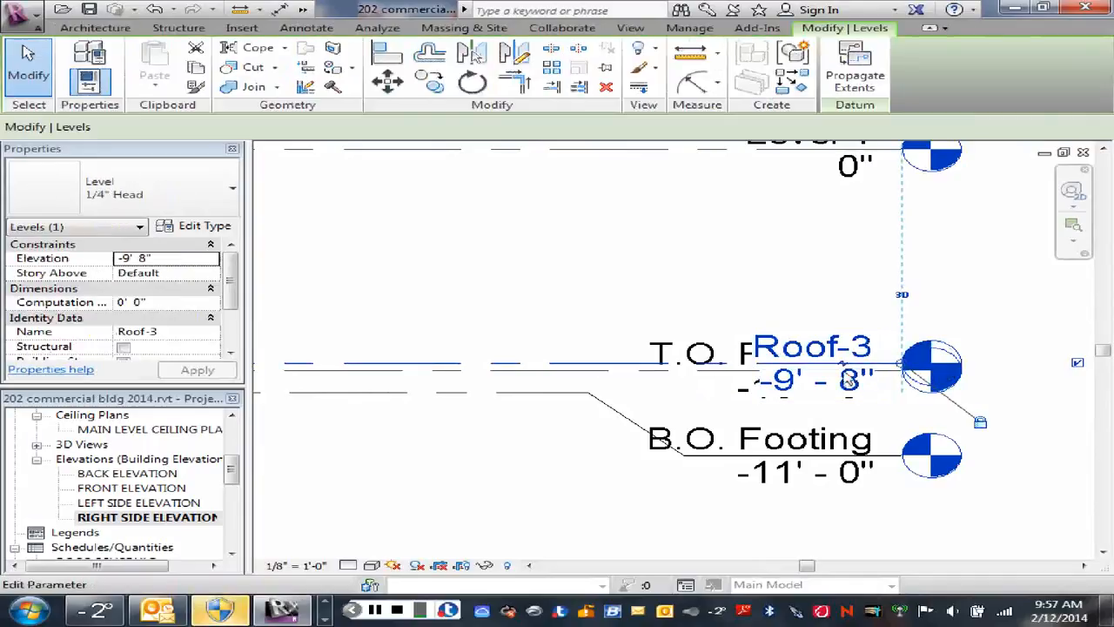
drag(850, 371, 841, 402)
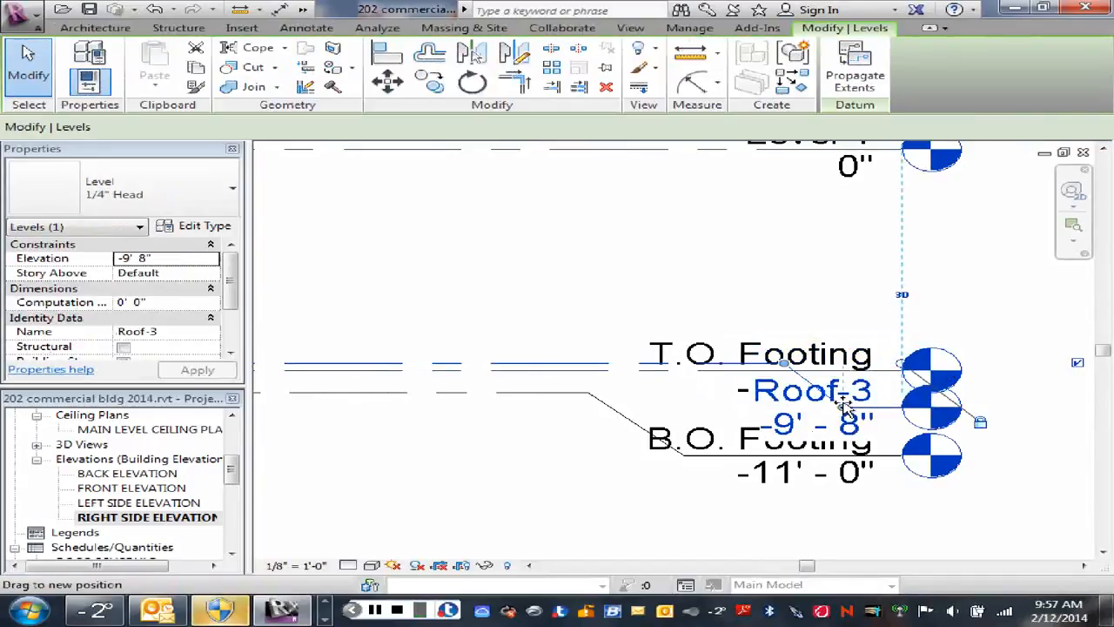
drag(842, 298, 842, 297)
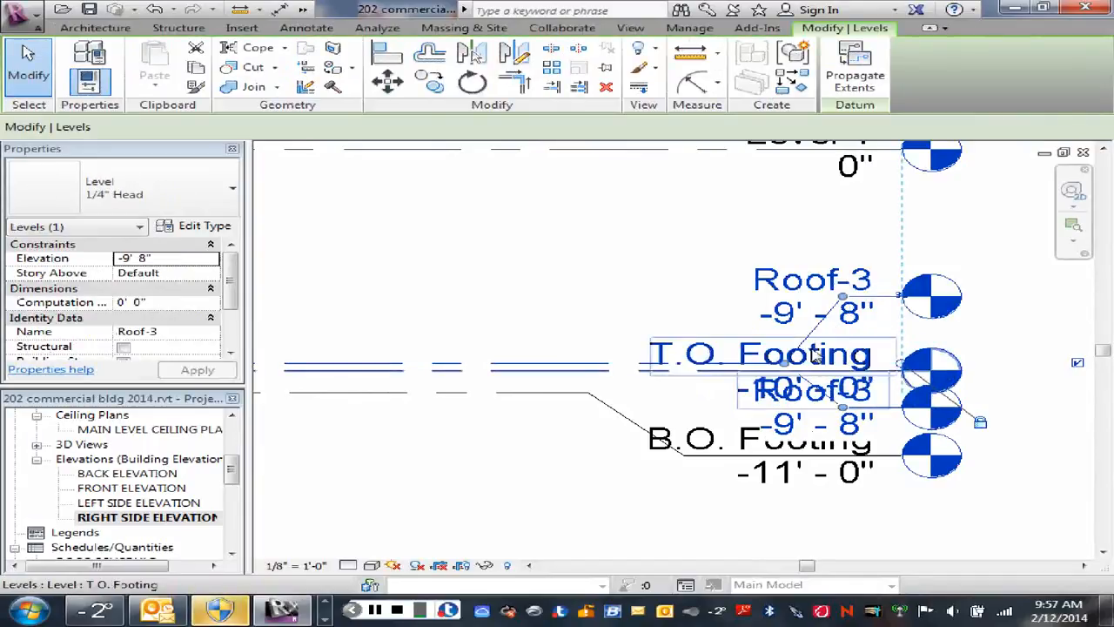
drag(784, 363, 595, 357)
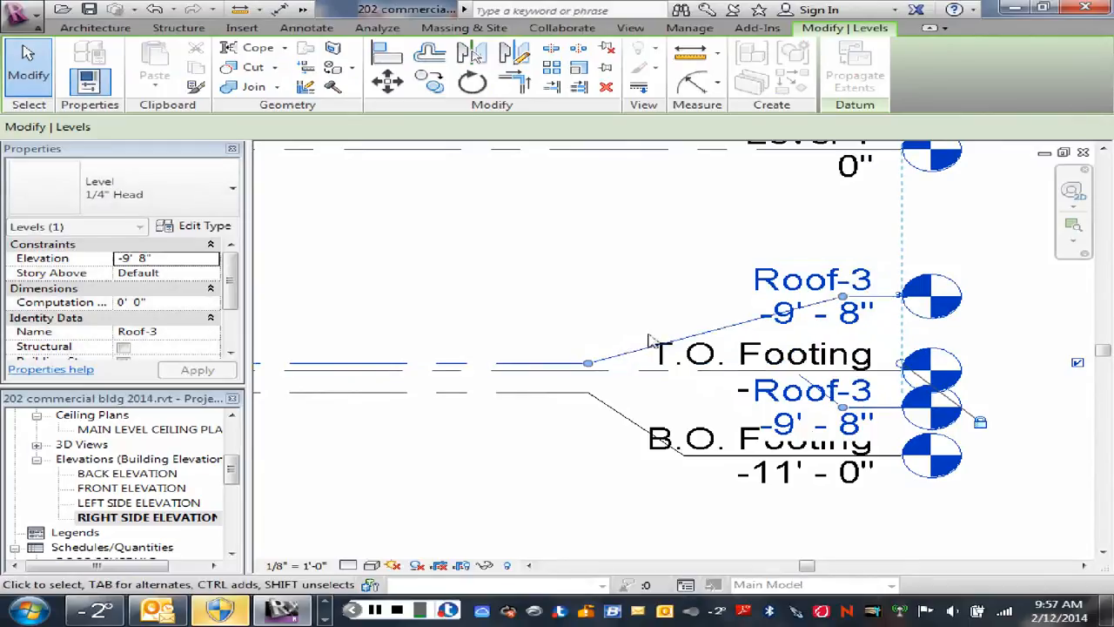
key(Escape)
- Rename the Roof-3 level as Basement and extend the flat part of its leader beneath the whole name
double_click(799, 286)
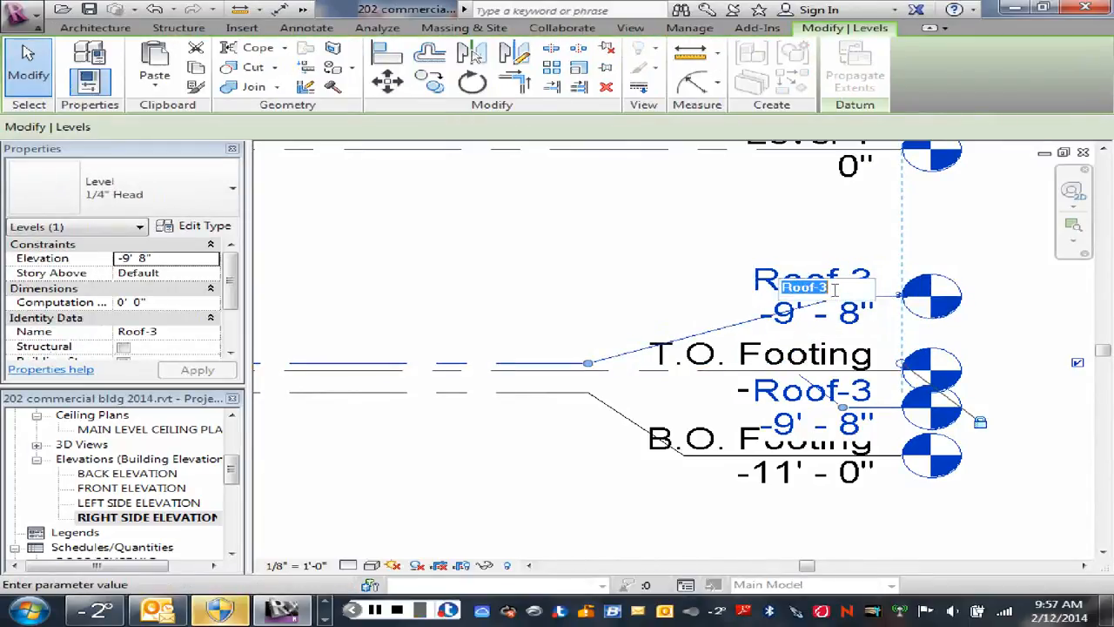
text(Basem)
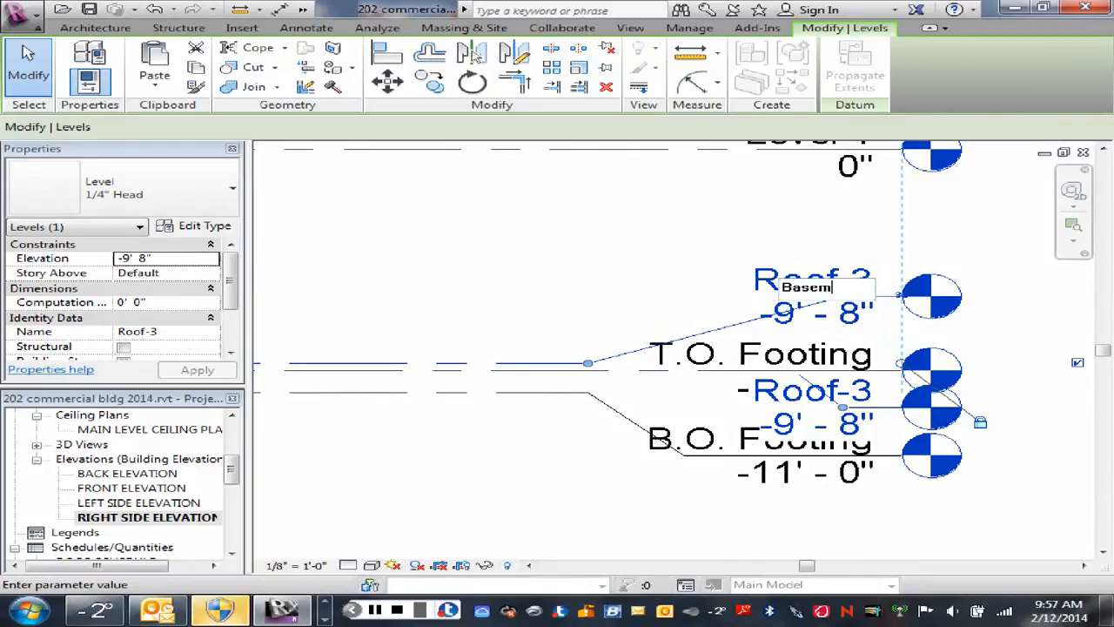
text(ent)
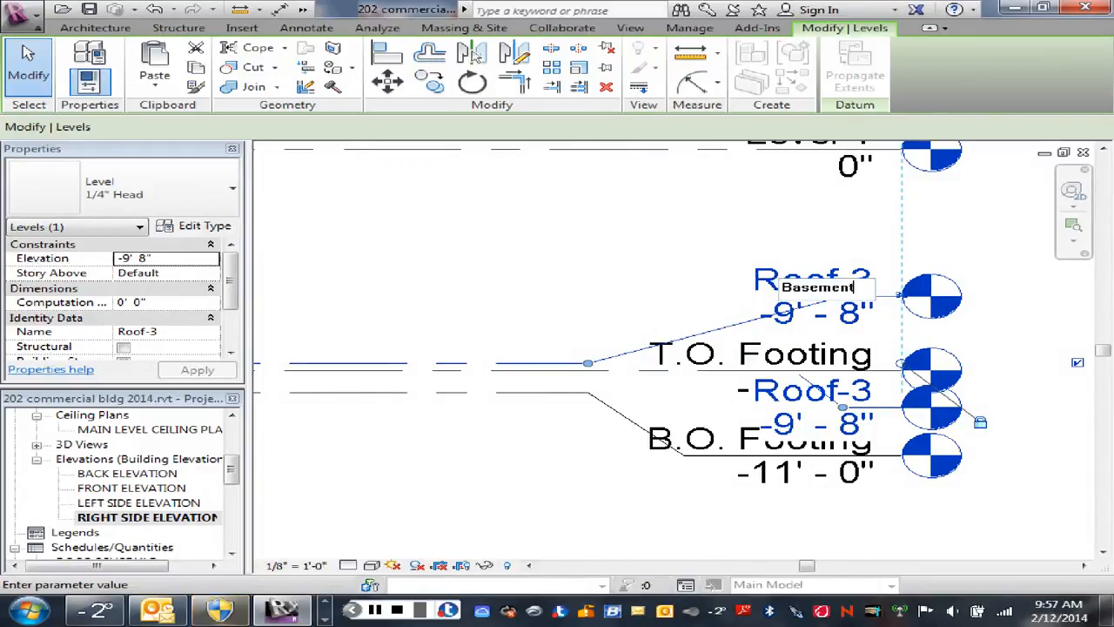
key(Return)
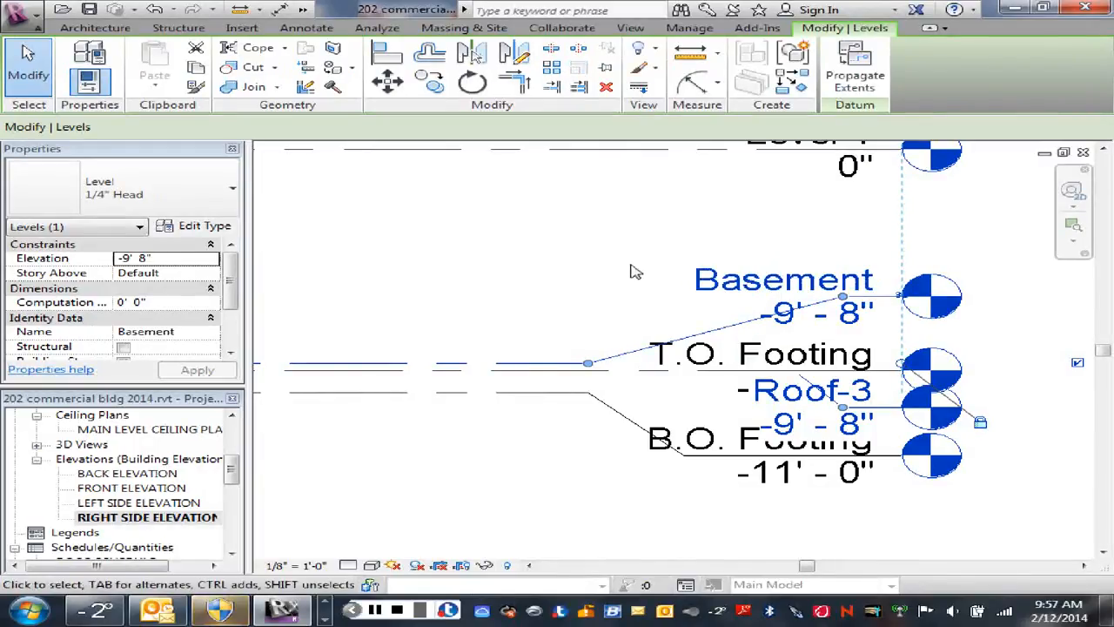
drag(728, 306, 667, 296)
key(Escape)
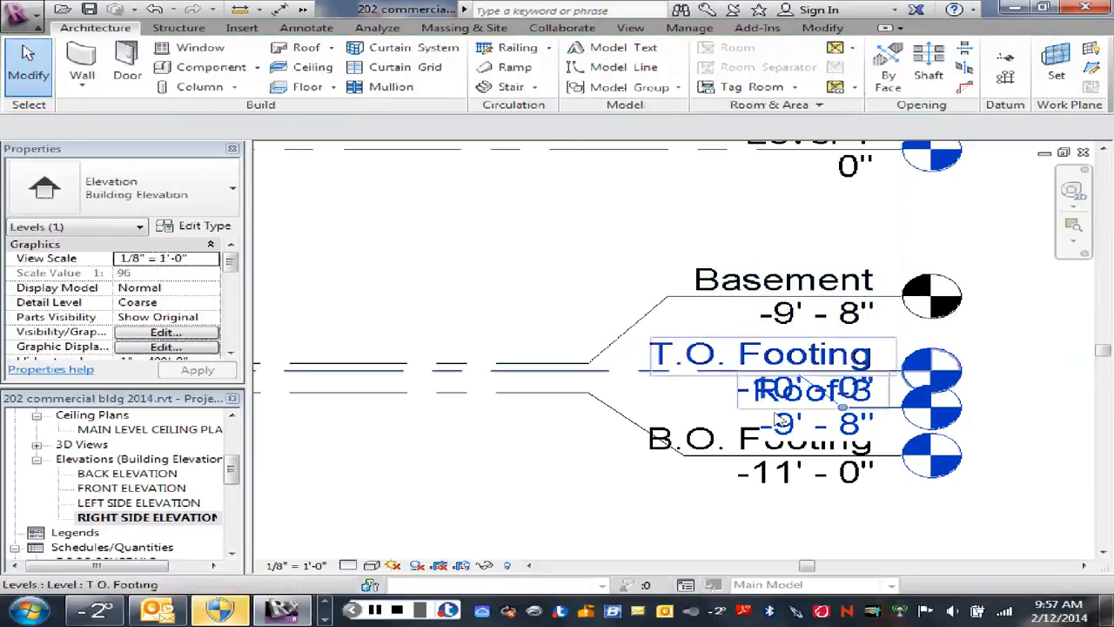
- Examine the arrangement of all level heads and lines across the full right side elevation
scroll(666, 493, down, 1)
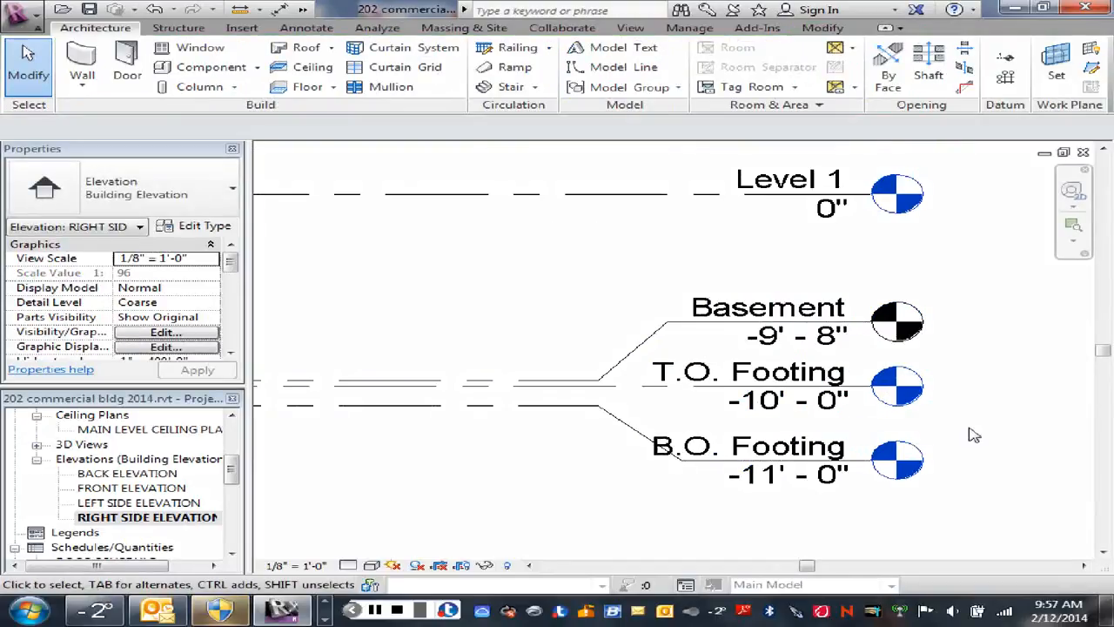
scroll(974, 434, down, 1)
scroll(958, 415, down, 5)
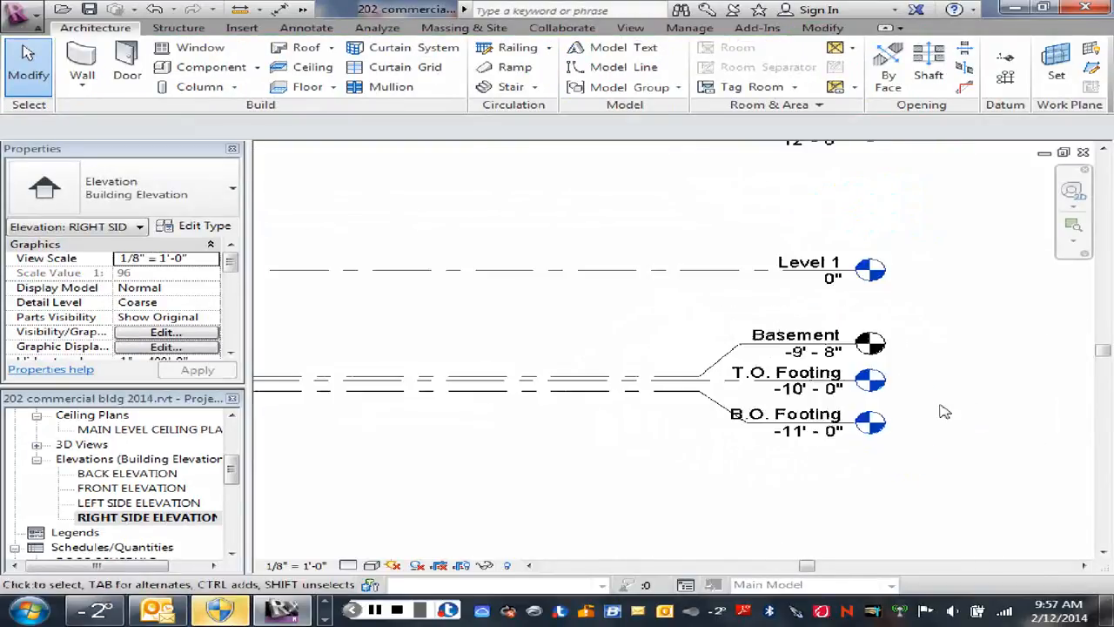
scroll(951, 406, down, 2)
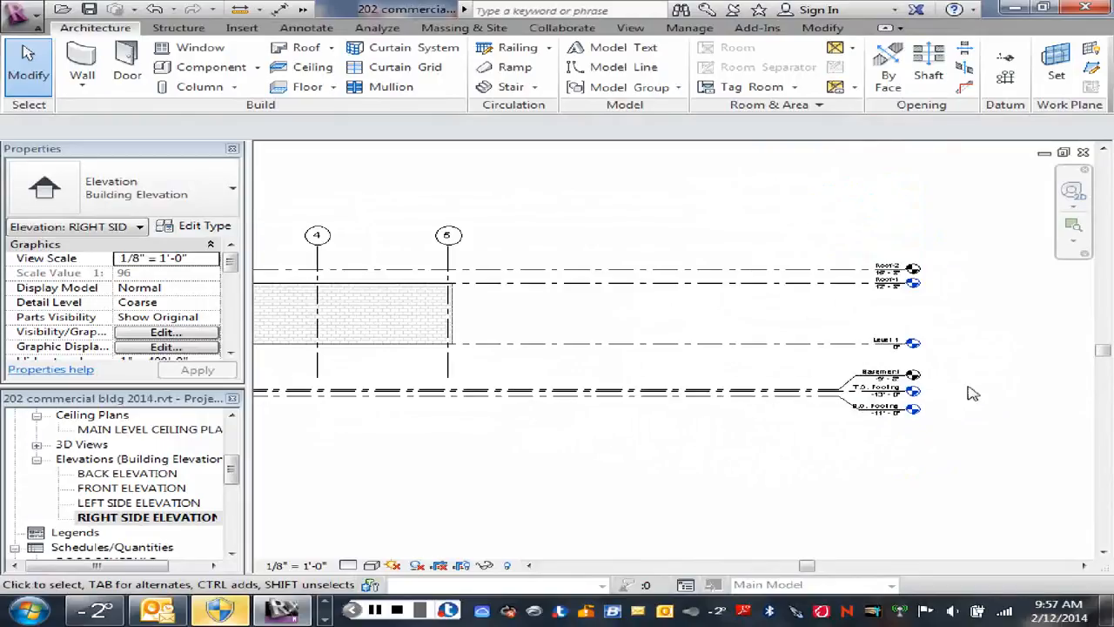
scroll(987, 331, down, 1)
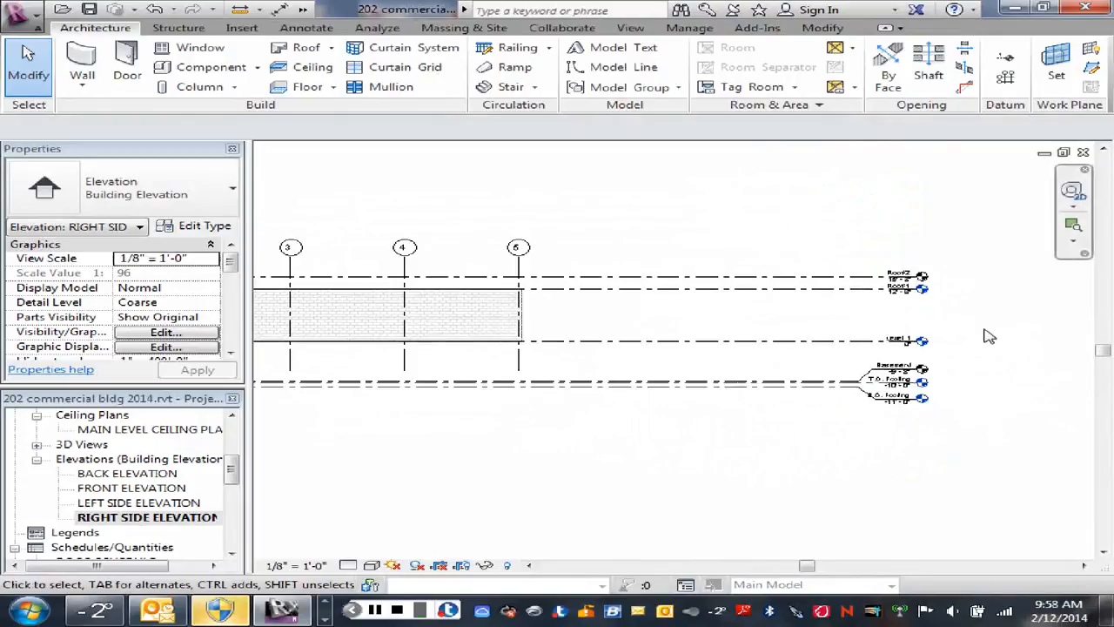
scroll(987, 331, down, 1)
middle_drag(987, 331, 1034, 329)
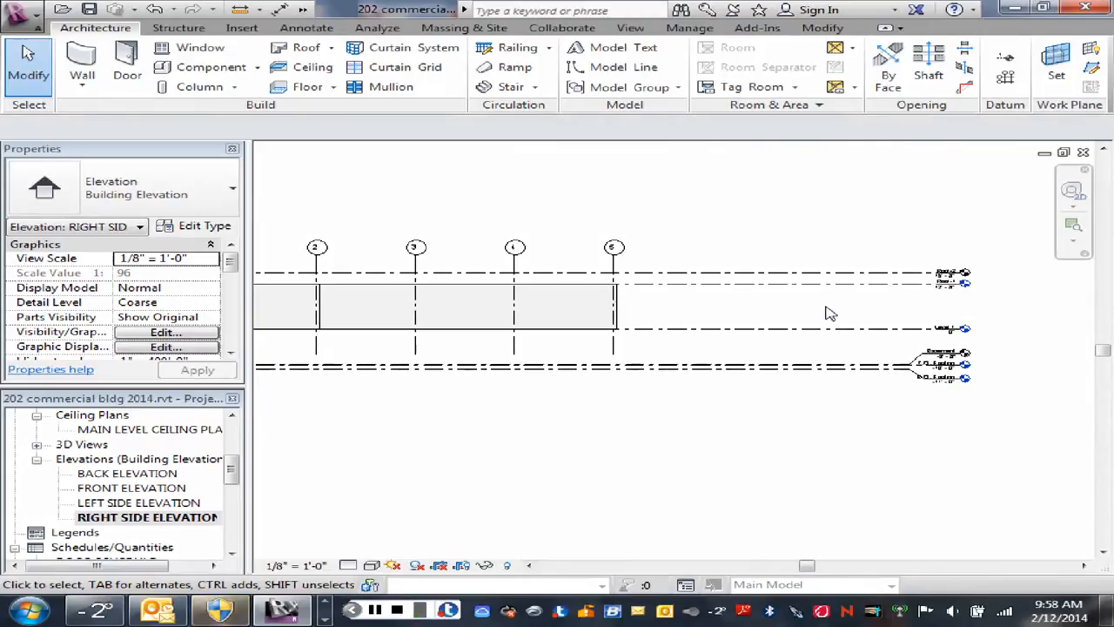
scroll(724, 322, down, 2)
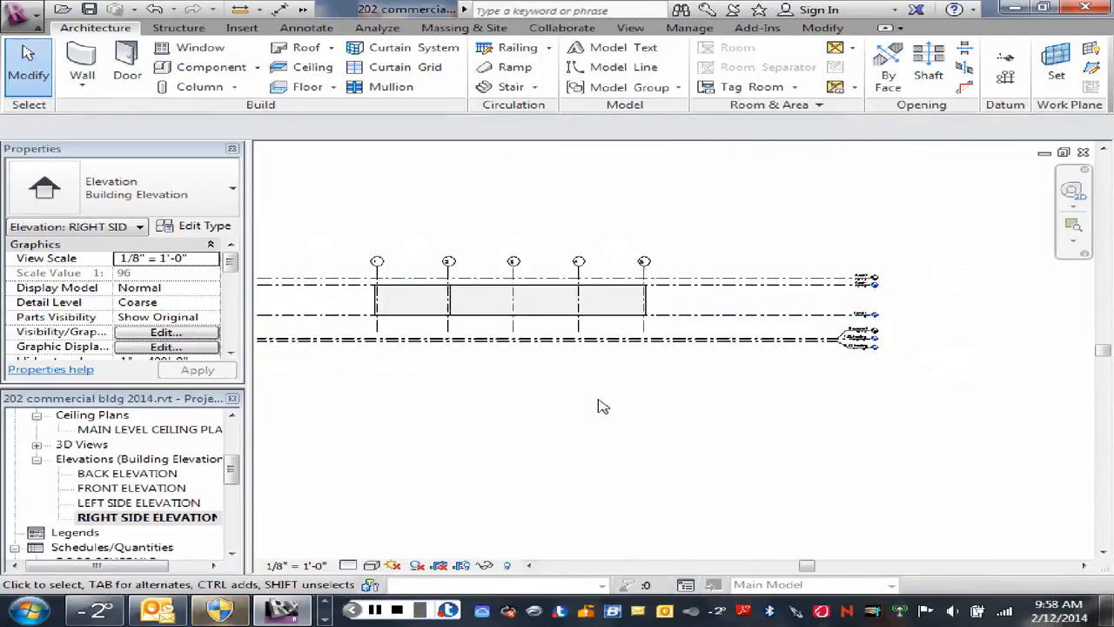
middle_drag(597, 403, 704, 467)
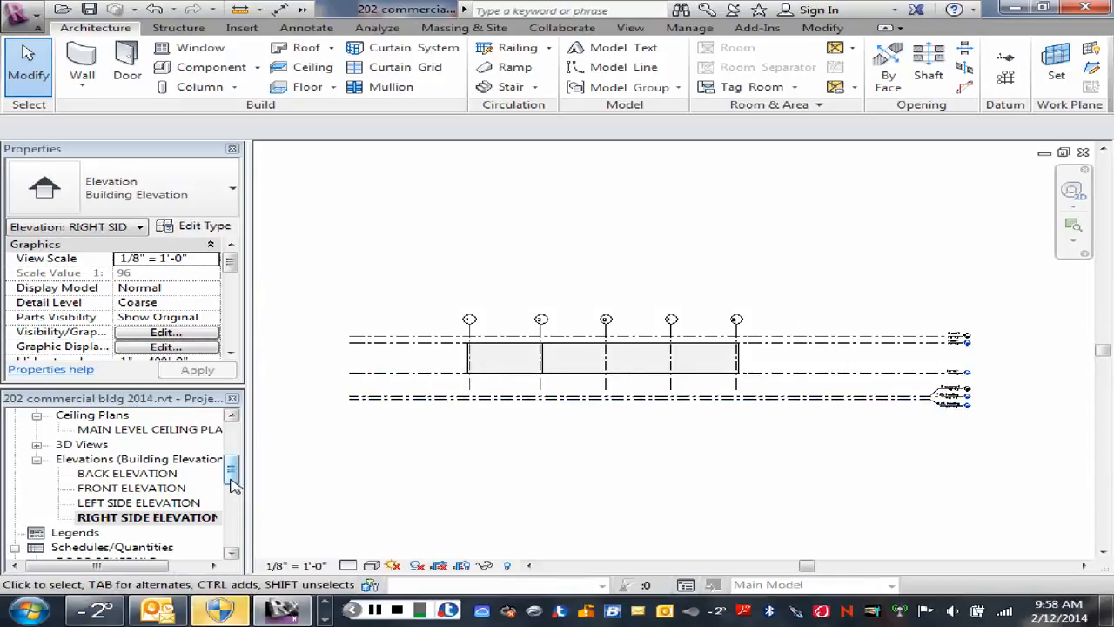
- Open the MAIN FLOOR PLAN view and inspect a masonry wall's layers up close
drag(235, 485, 235, 449)
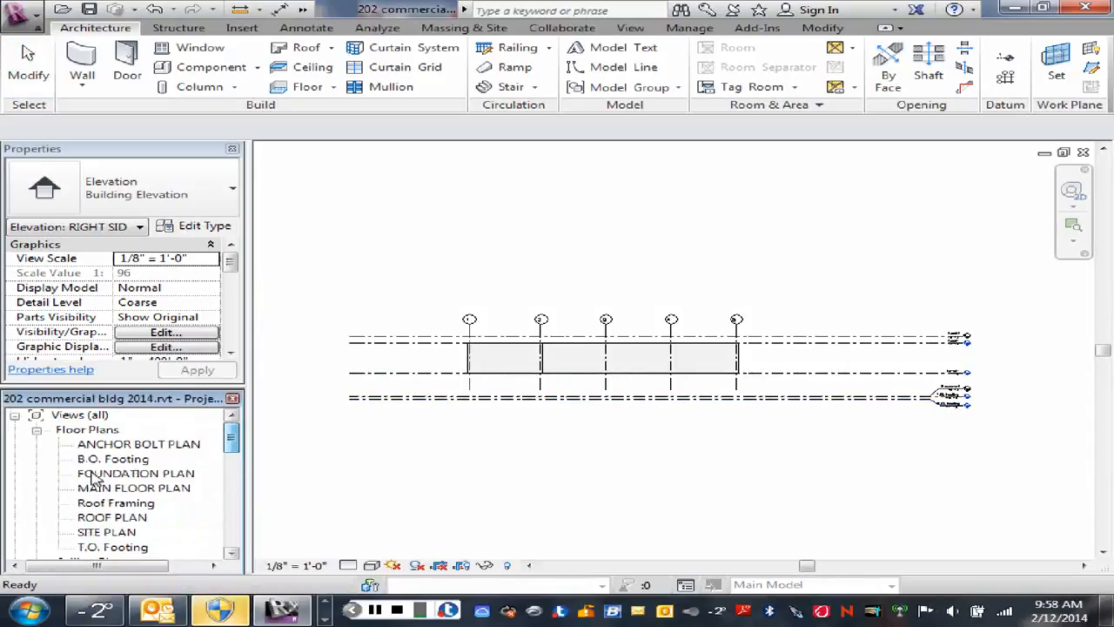
double_click(121, 488)
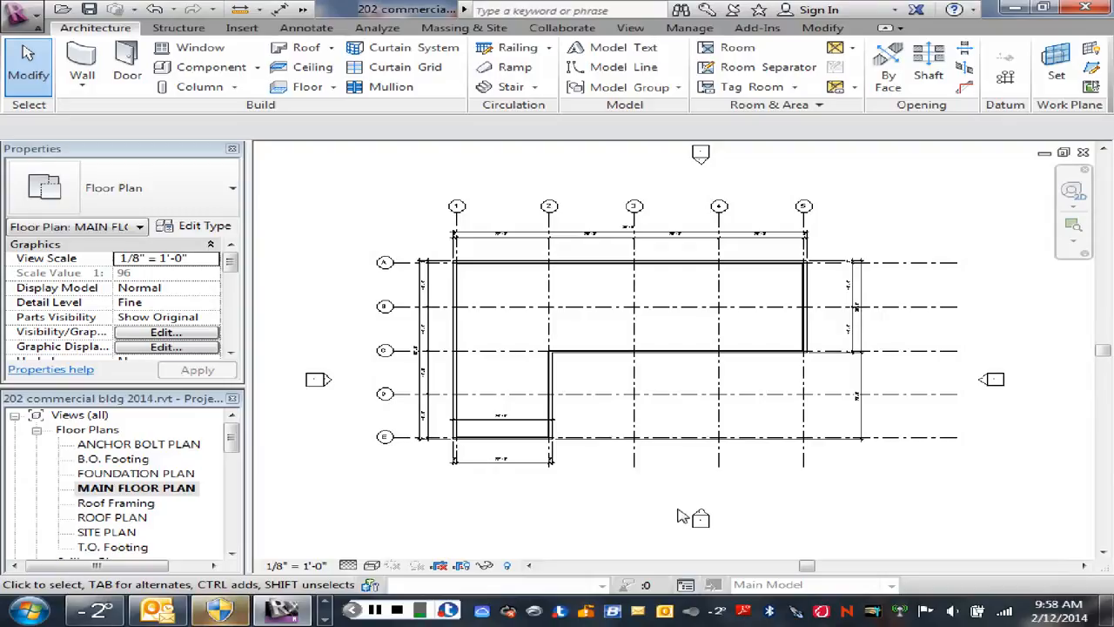
scroll(465, 335, up, 5)
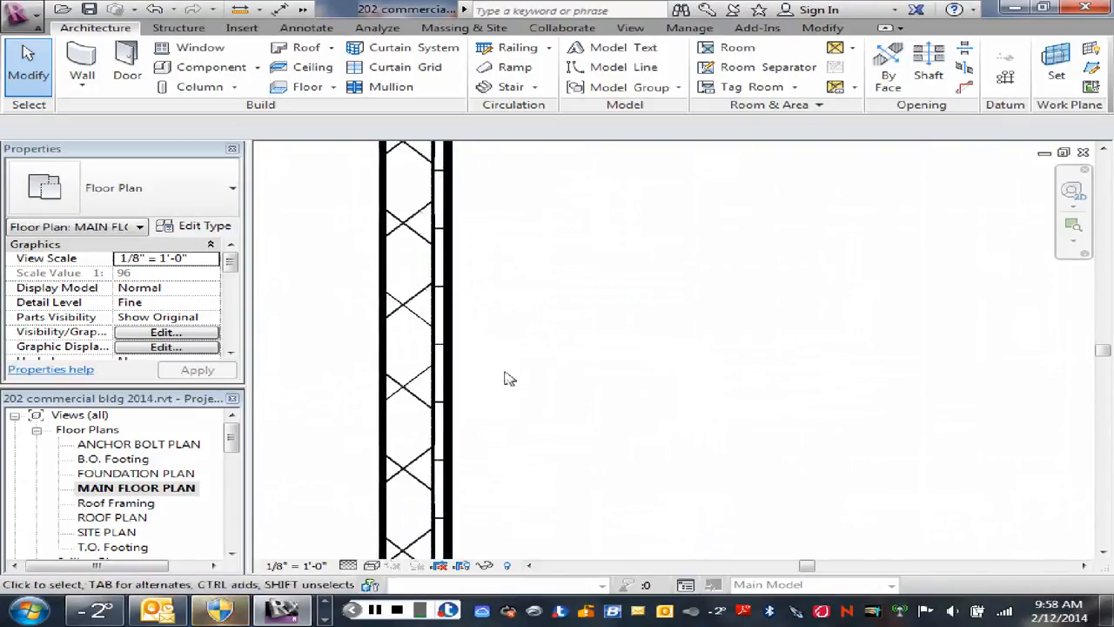
middle_drag(509, 378, 678, 363)
scroll(667, 356, up, 1)
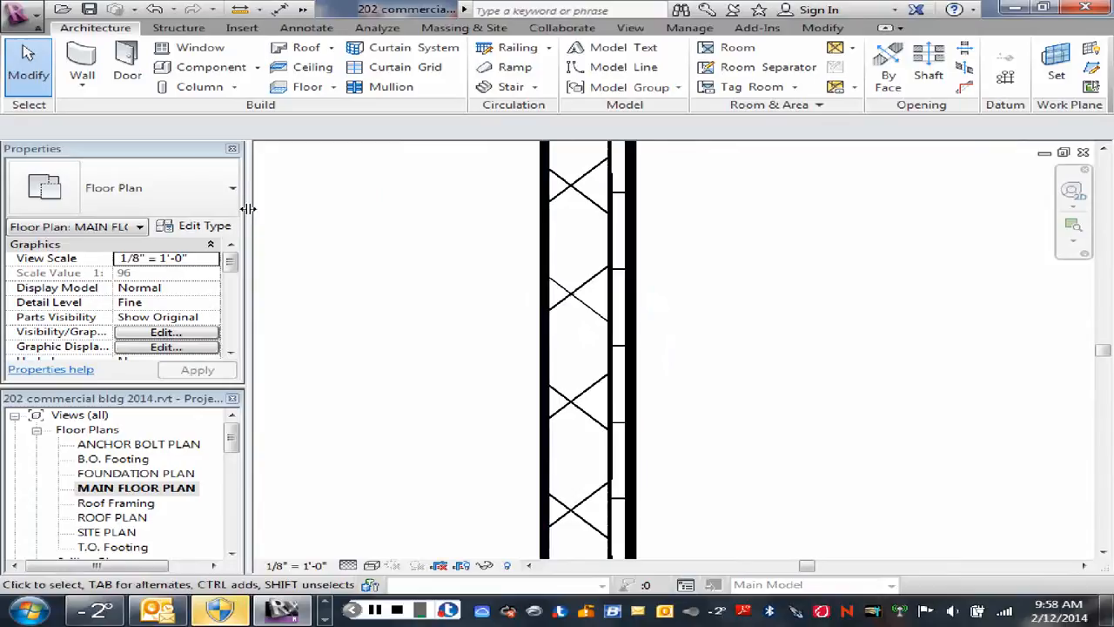
- Review the layer assembly in the masonry wall's type properties and close it without changes
click(545, 255)
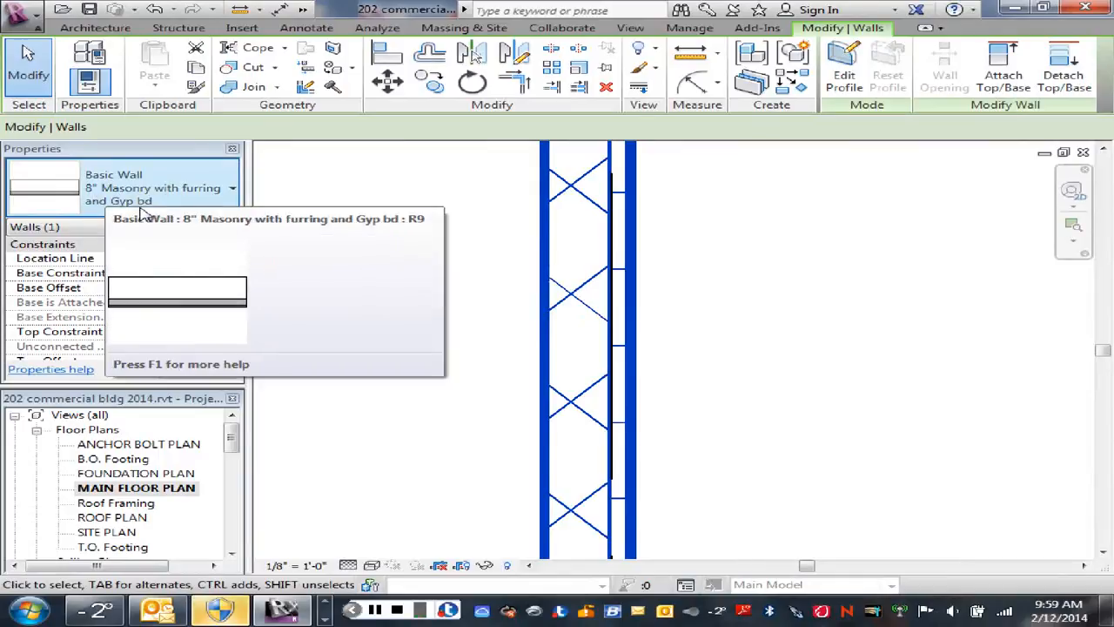
click(242, 229)
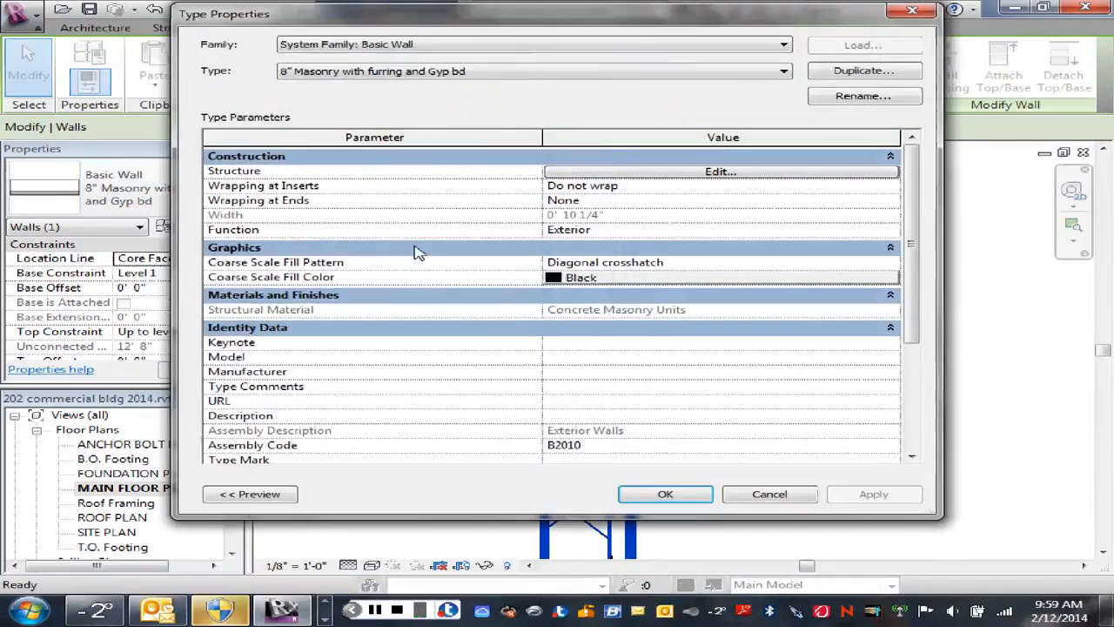
click(690, 174)
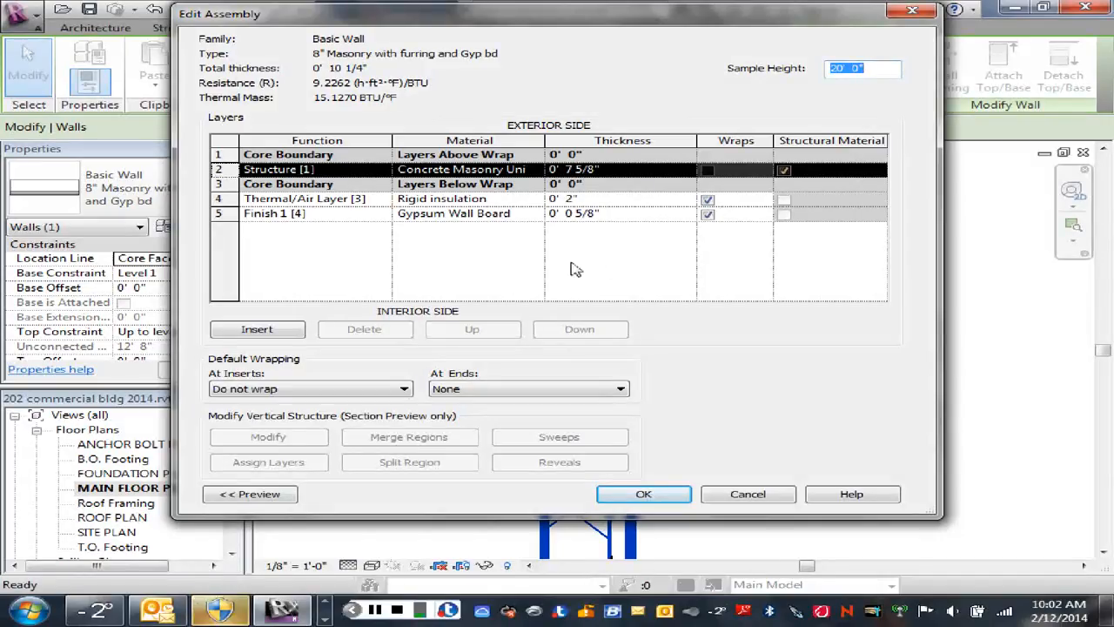
click(914, 12)
click(920, 12)
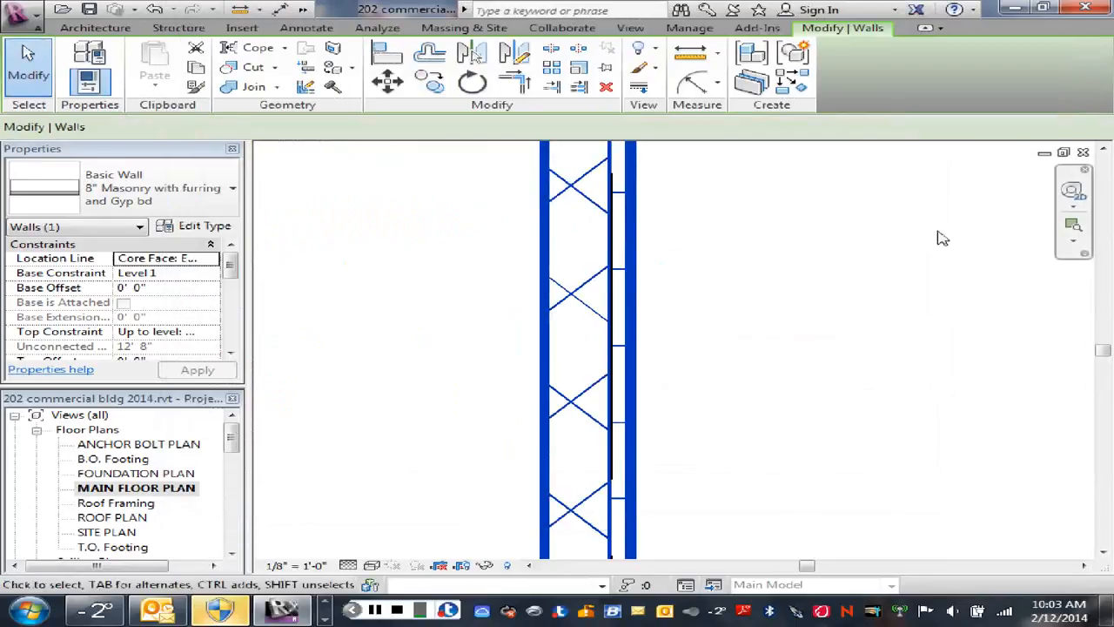